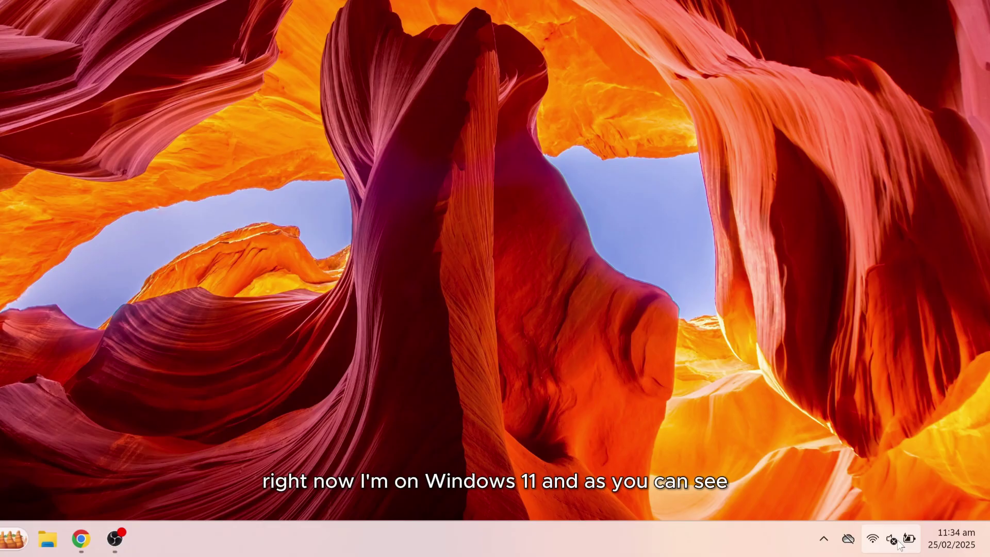
# Step: Check the system volume in Quick Settings, then close the panel
pyautogui.moveTo(894, 545)
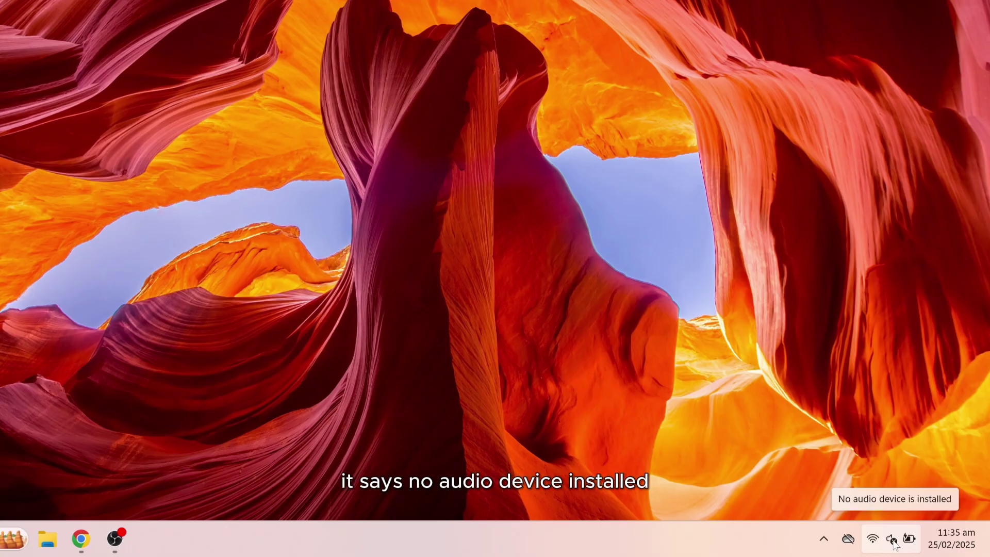
pyautogui.click(893, 540)
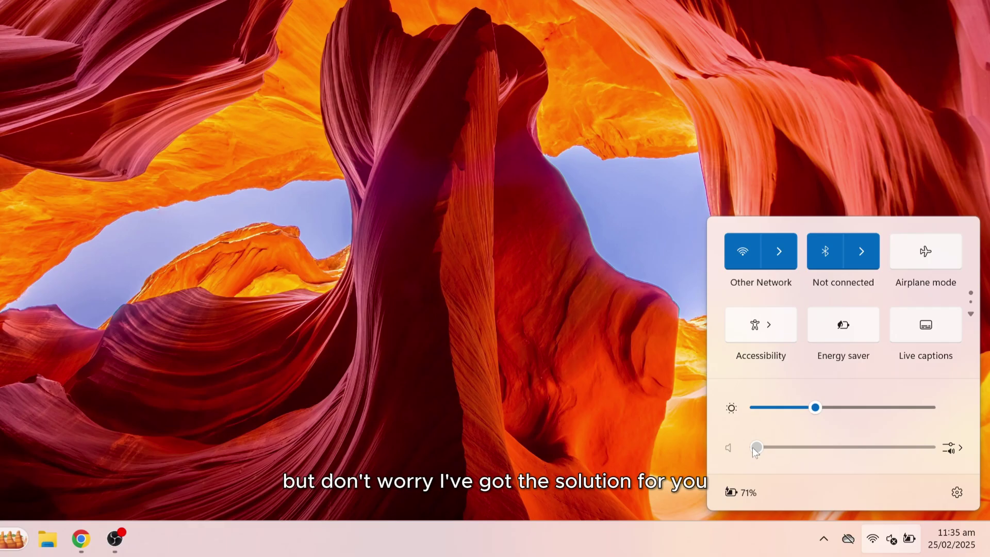
pyautogui.click(543, 451)
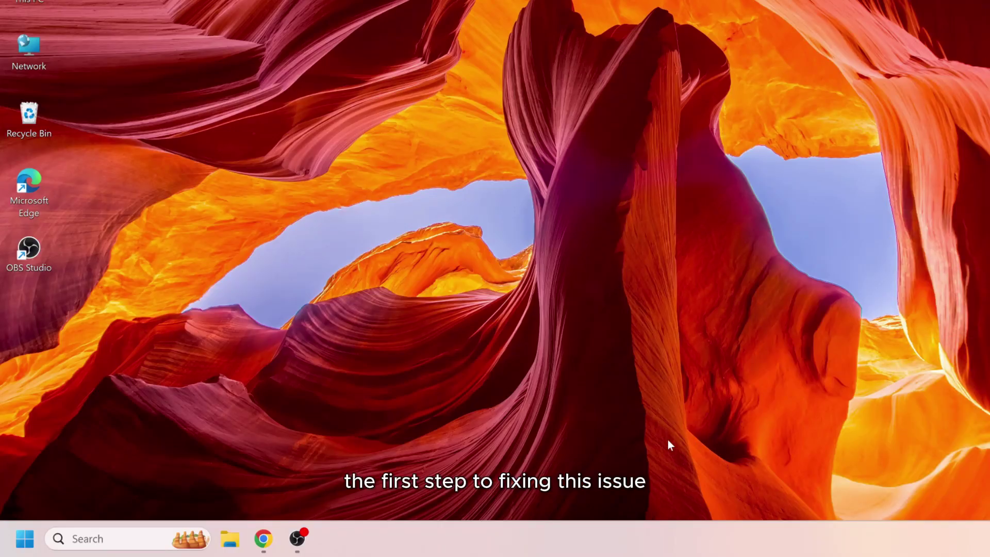
# Step: Launch Services from Start and jump to the Windows Audio service in the list
pyautogui.click(25, 539)
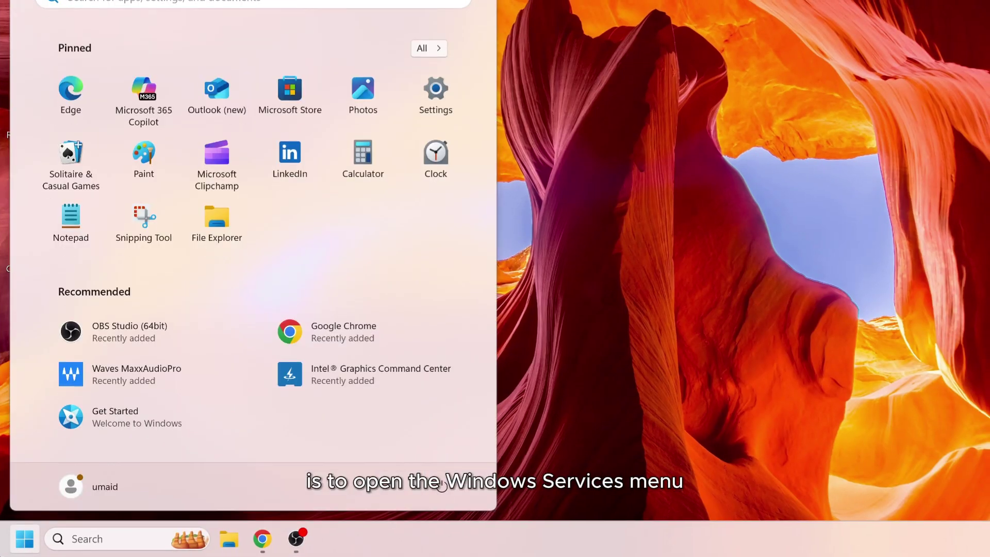
pyautogui.write('serv')
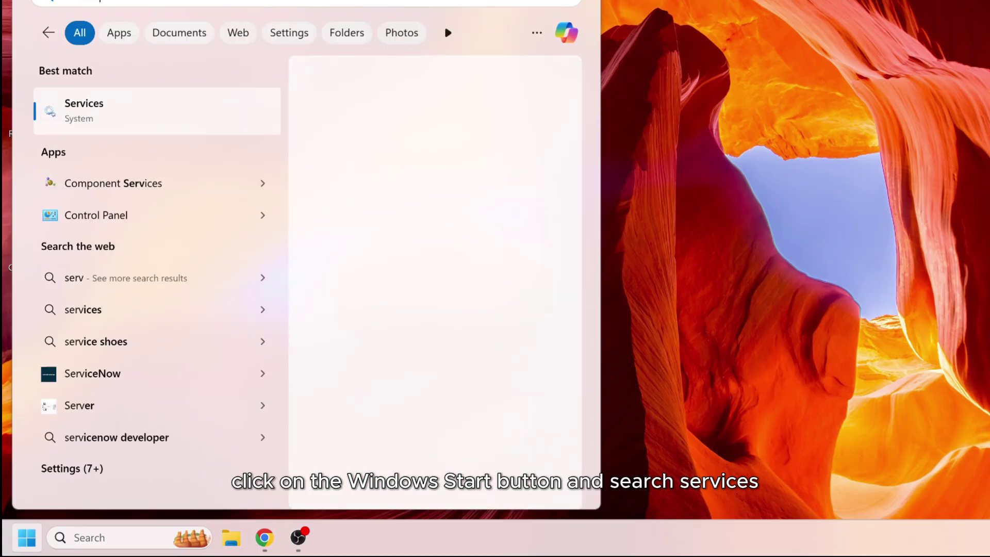
pyautogui.write('ices')
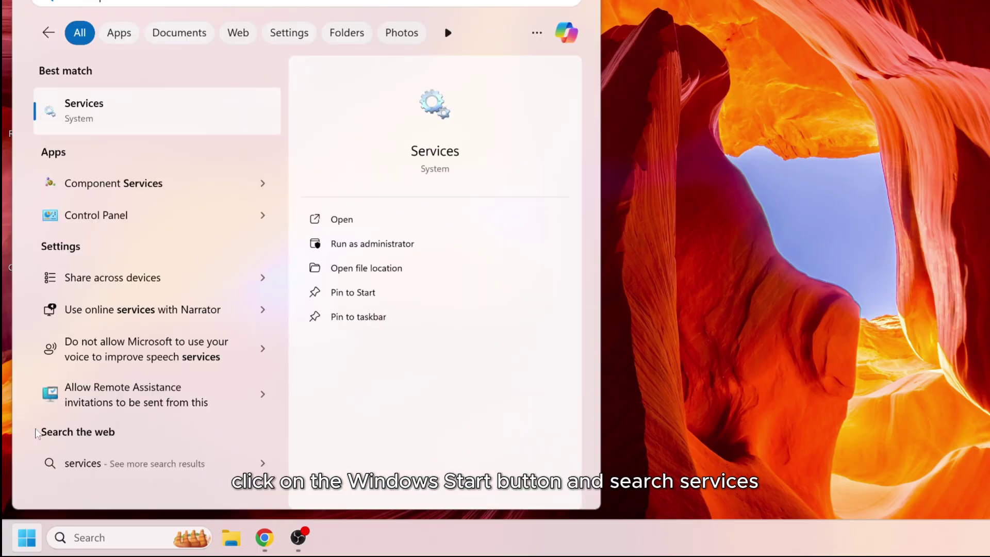
pyautogui.click(98, 111)
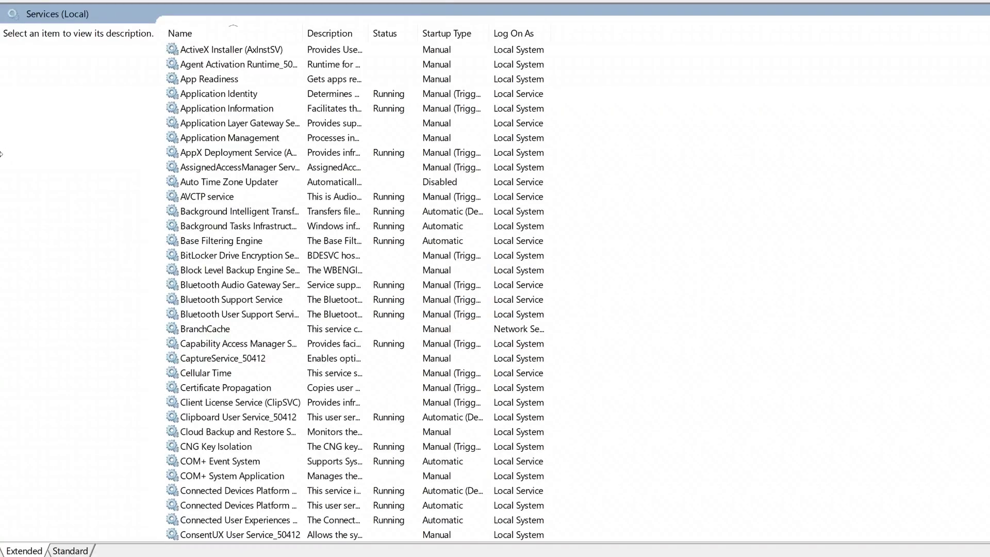
pyautogui.click(267, 313)
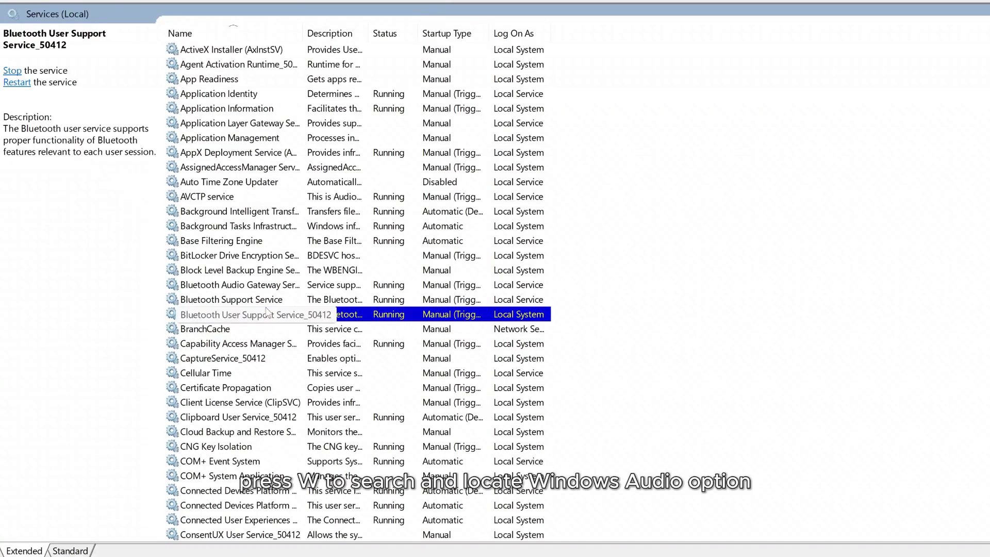
pyautogui.write('win')
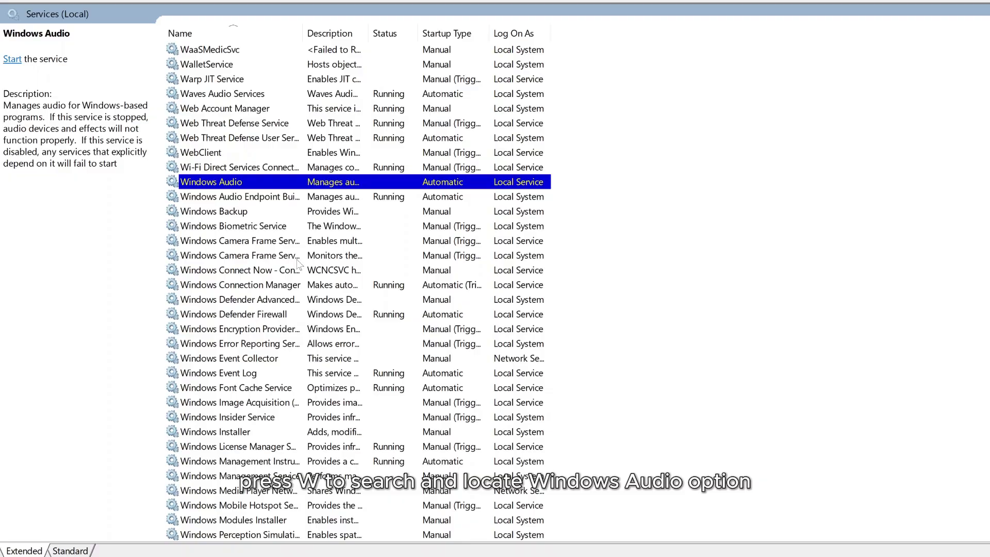
# Step: Start the Windows Audio service, keep its startup type Automatic, and confirm with OK
pyautogui.doubleClick(235, 184)
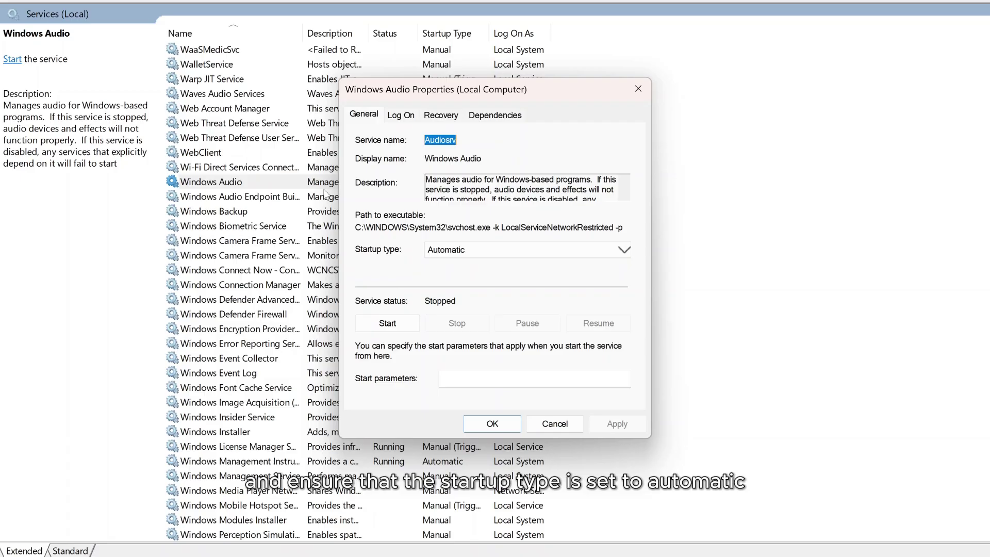
pyautogui.click(454, 250)
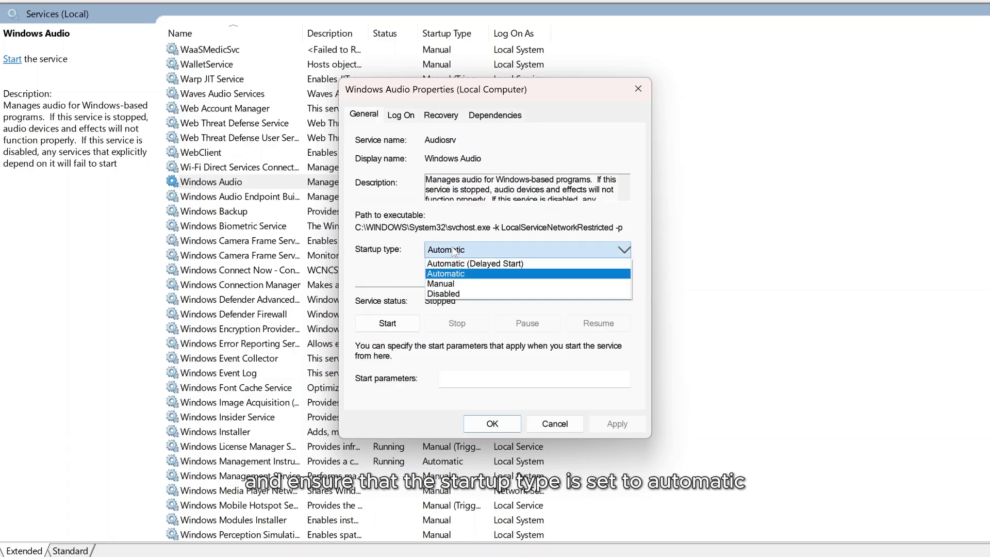
pyautogui.click(454, 251)
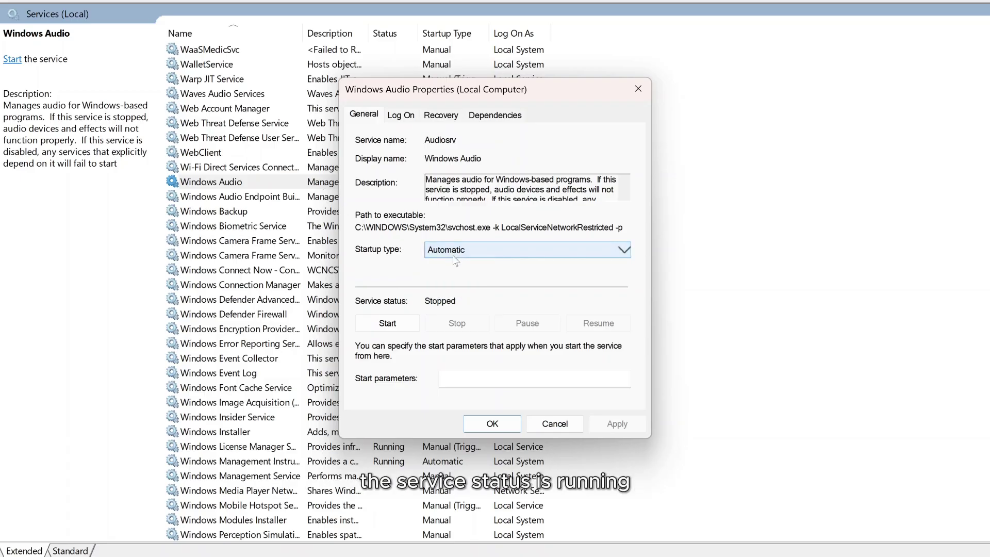
pyautogui.click(388, 324)
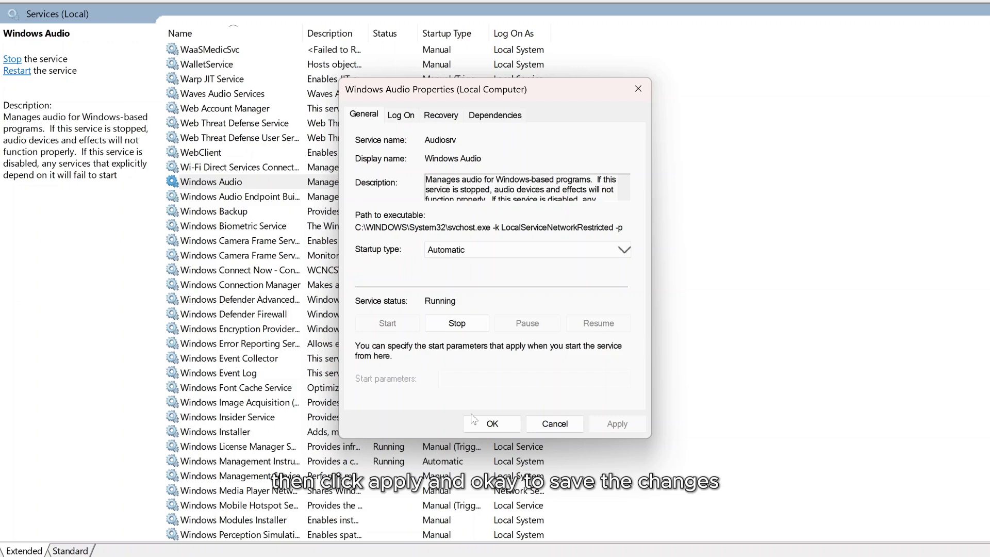
pyautogui.click(481, 426)
pyautogui.click(480, 421)
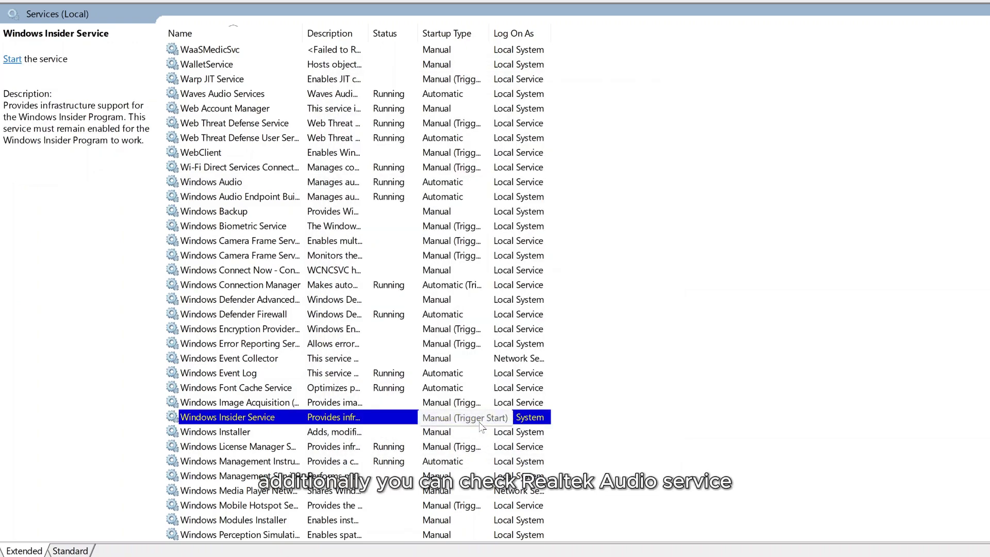
# Step: Jump to Realtek Audio Service with R, start it, and confirm with OK
pyautogui.click(283, 225)
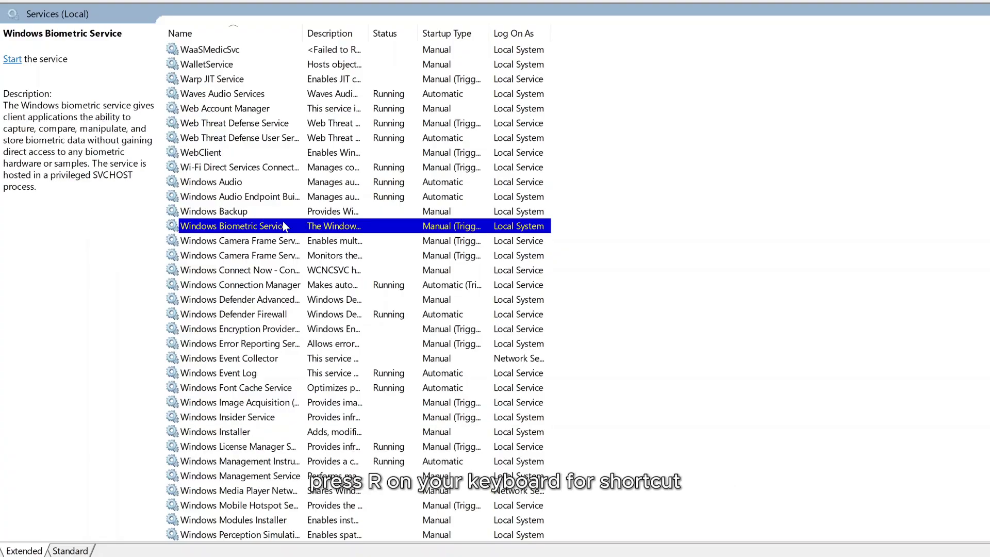
pyautogui.press('r')
pyautogui.press('r')
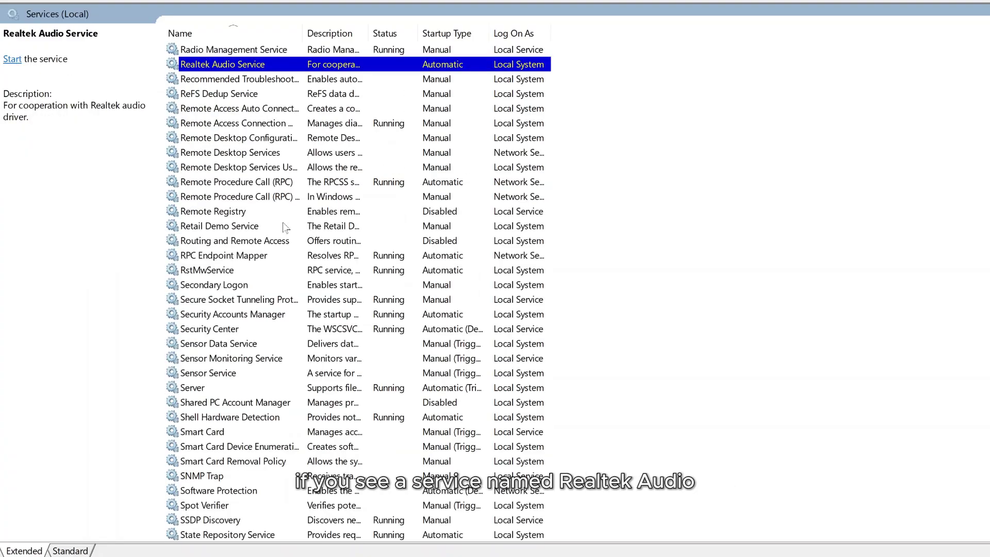
pyautogui.doubleClick(227, 64)
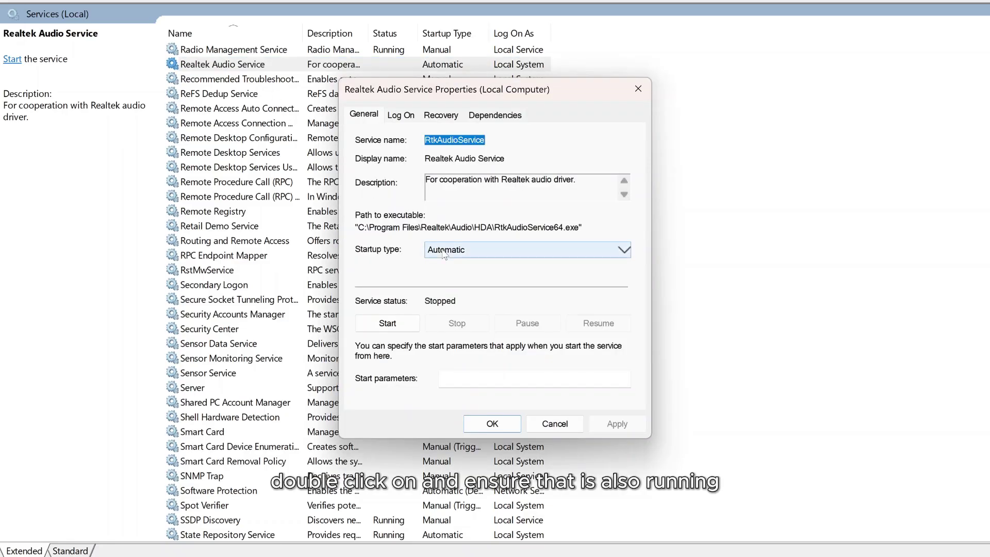
pyautogui.click(391, 324)
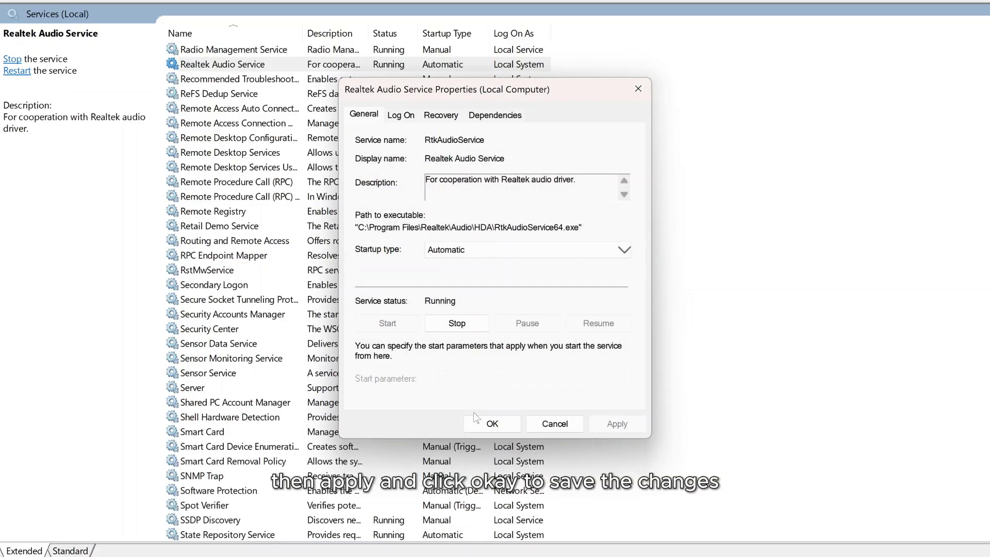
pyautogui.click(485, 426)
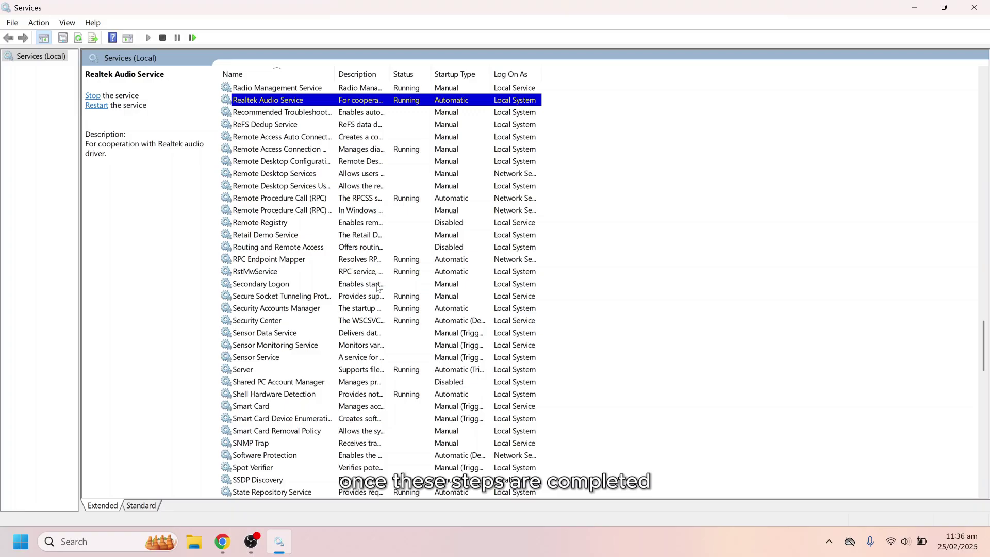
# Step: Close Services and test the volume slider in Quick Settings to confirm sound control works
pyautogui.click(974, 7)
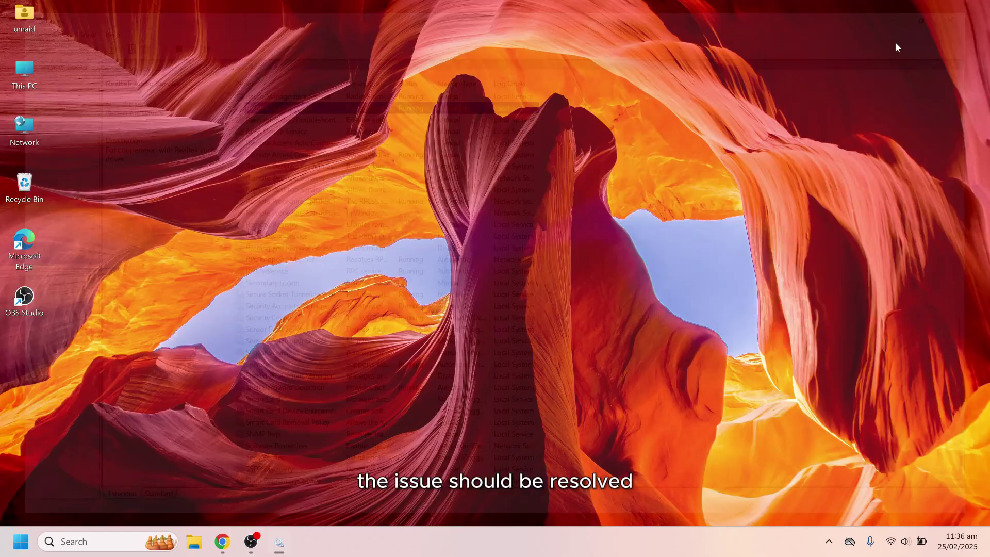
pyautogui.click(890, 540)
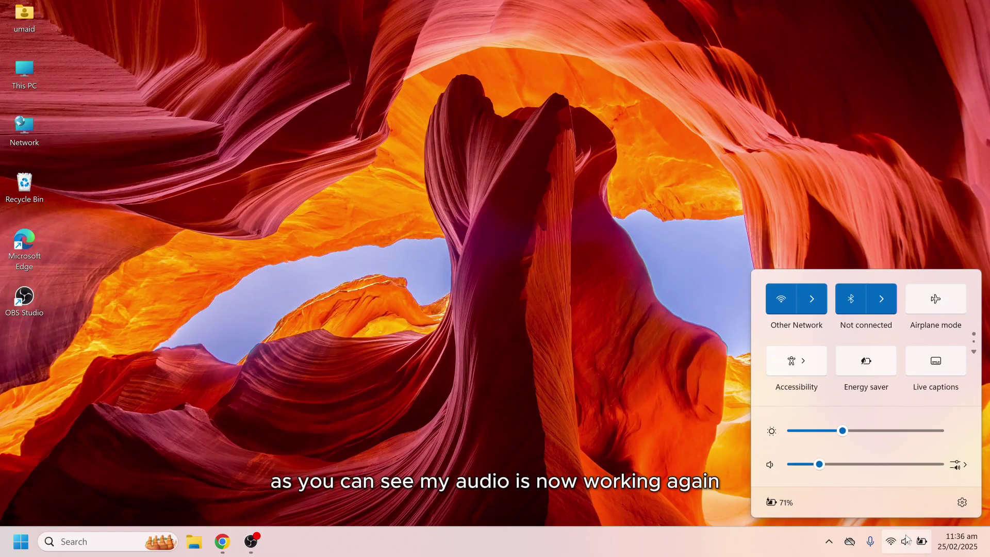
pyautogui.moveTo(820, 466)
pyautogui.mouseDown()
pyautogui.moveTo(871, 466)
pyautogui.moveTo(808, 466)
pyautogui.moveTo(883, 467)
pyautogui.moveTo(816, 467)
pyautogui.mouseUp()
pyautogui.click(525, 342)
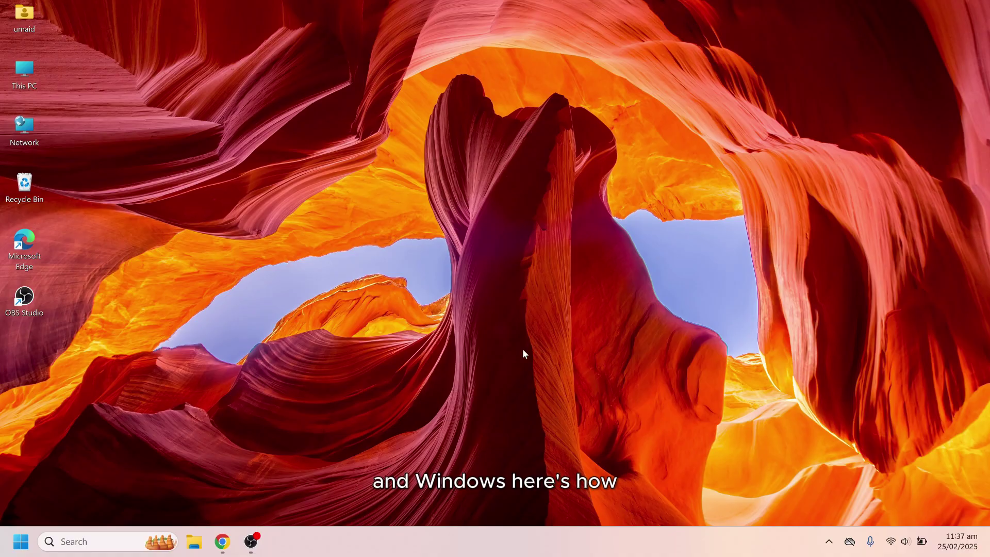
# Step: Go to Settings > Windows Update > Advanced options > Optional updates and expand Driver updates
pyautogui.rightClick(21, 545)
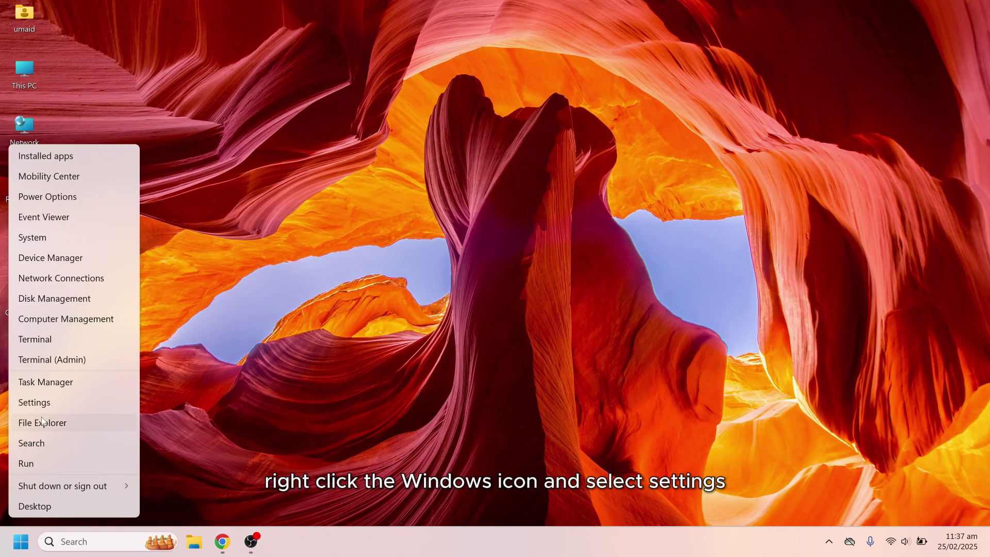
pyautogui.click(133, 400)
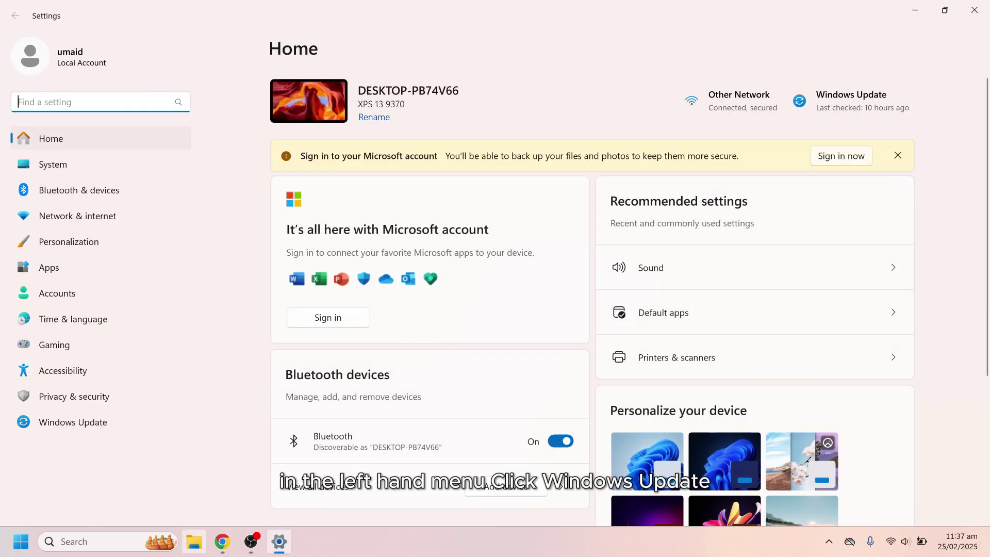
pyautogui.click(108, 430)
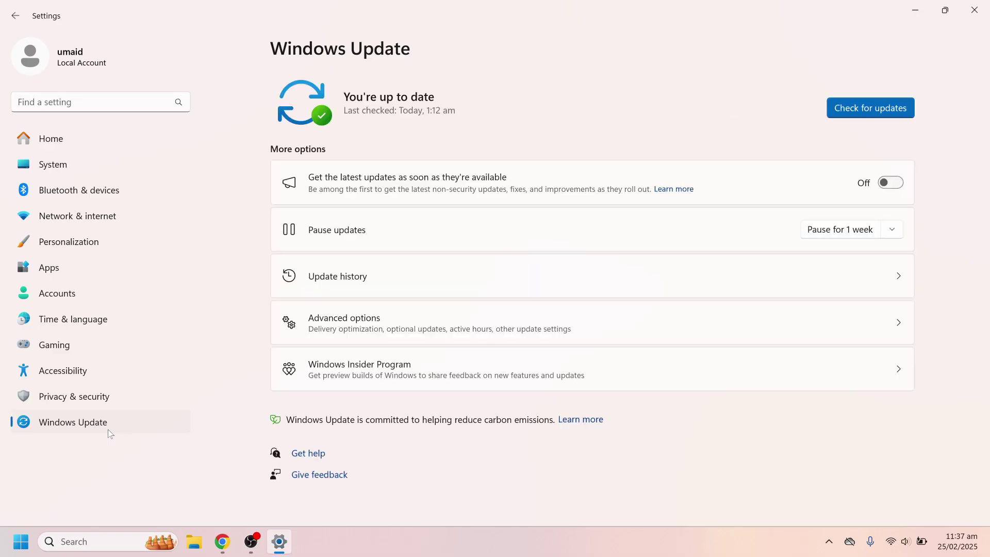
pyautogui.click(379, 318)
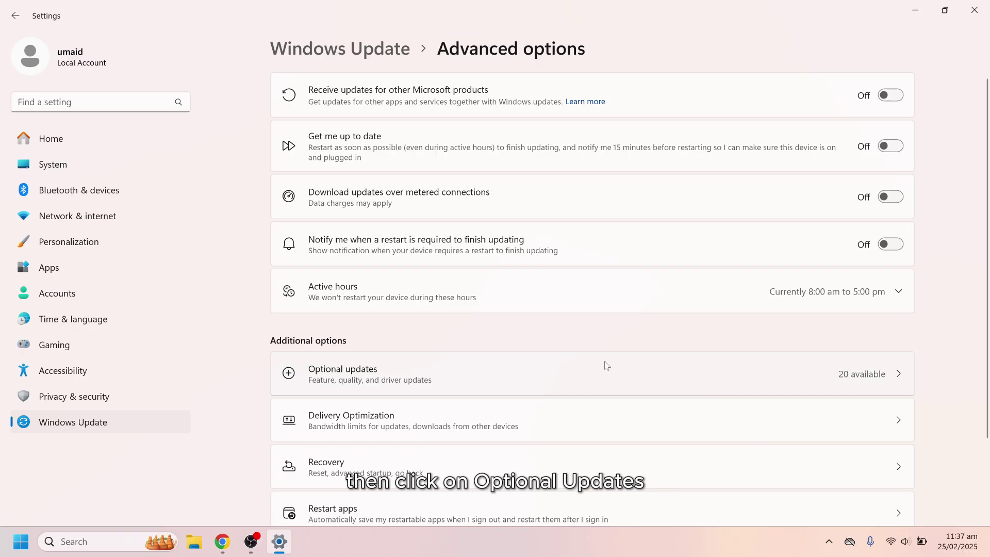
pyautogui.click(398, 386)
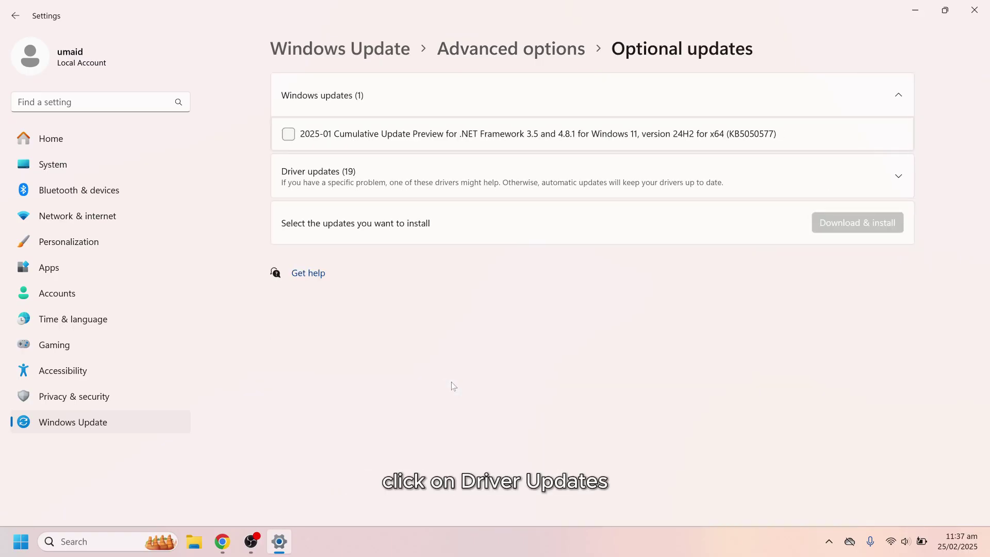
pyautogui.click(400, 180)
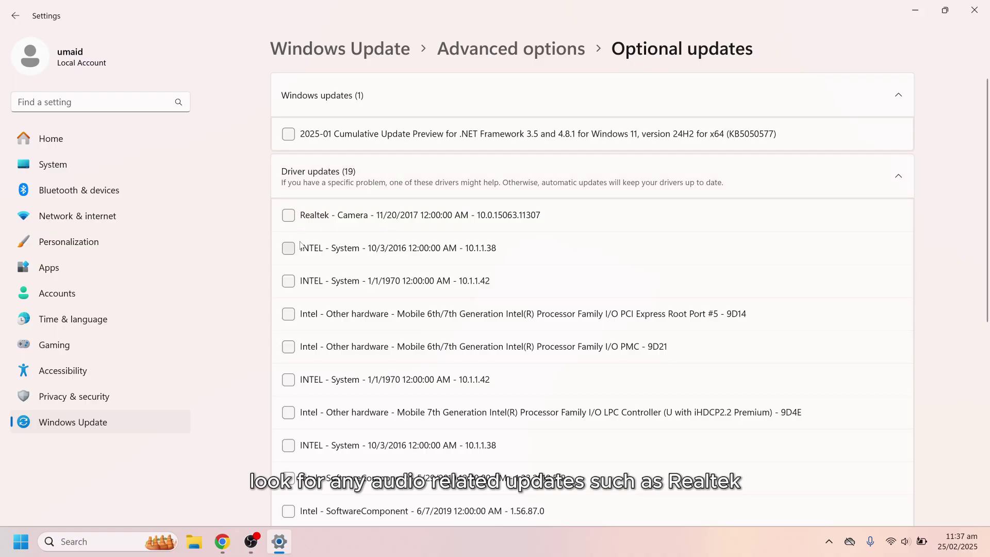
# Step: Tick the Realtek Camera and two INTEL System driver updates and Download & install them
pyautogui.click(288, 215)
pyautogui.click(288, 248)
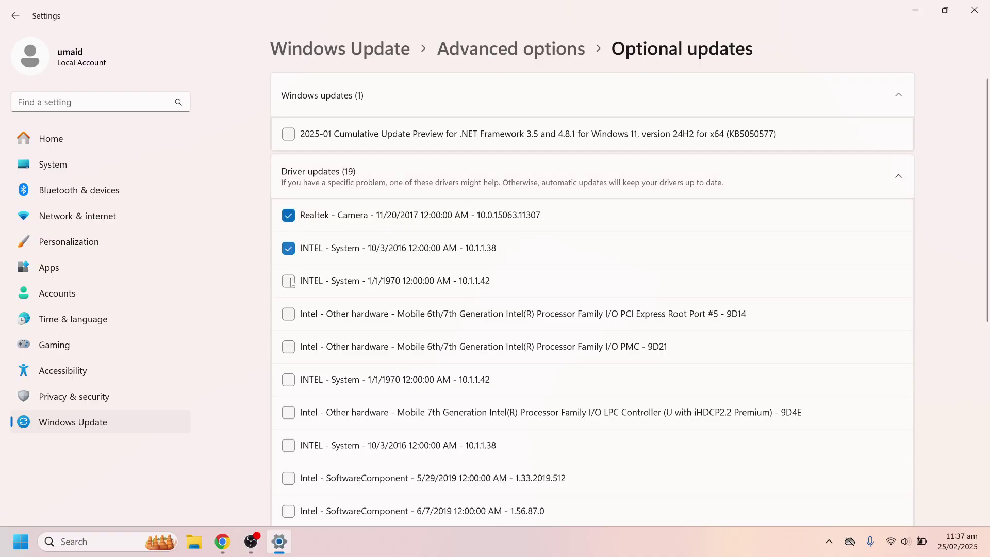
pyautogui.click(290, 281)
pyautogui.scroll(-10, 291, 283)
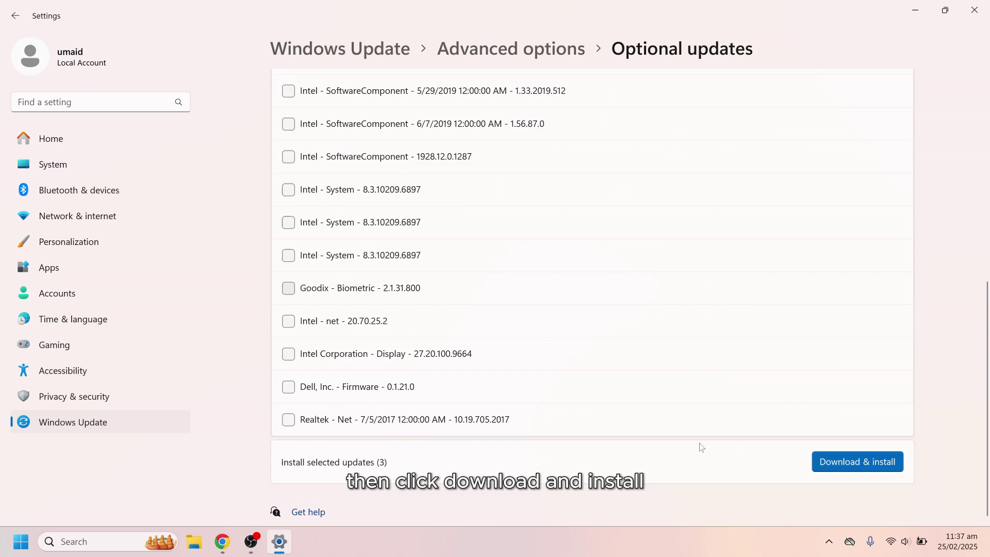
pyautogui.click(865, 464)
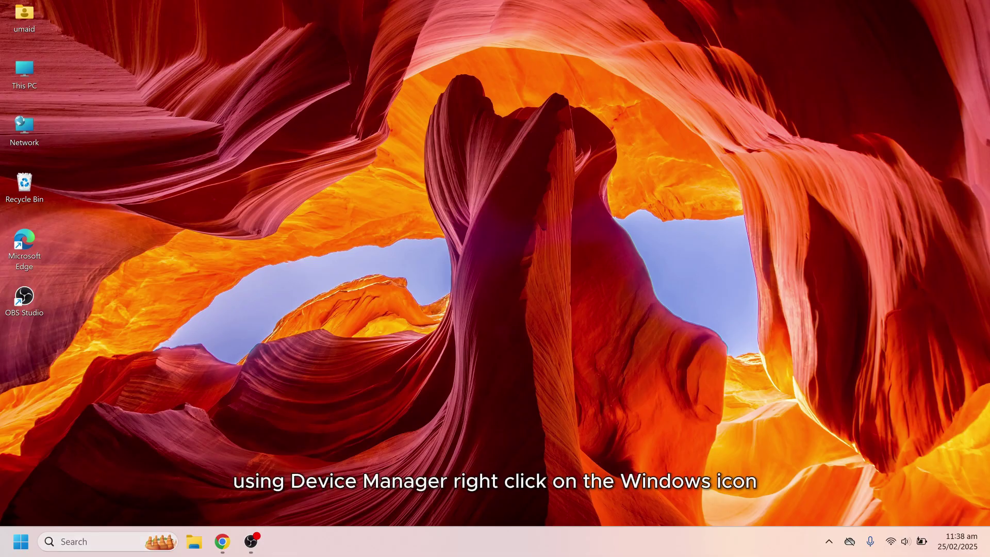
# Step: In Device Manager, search automatically for a newer Speakers / Headphones (Realtek Audio) driver
pyautogui.rightClick(29, 545)
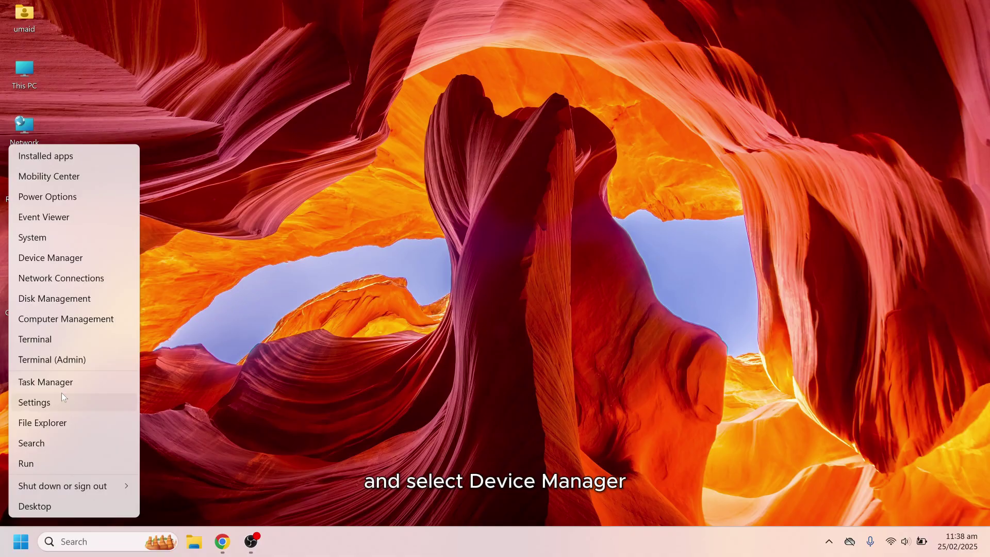
pyautogui.click(72, 259)
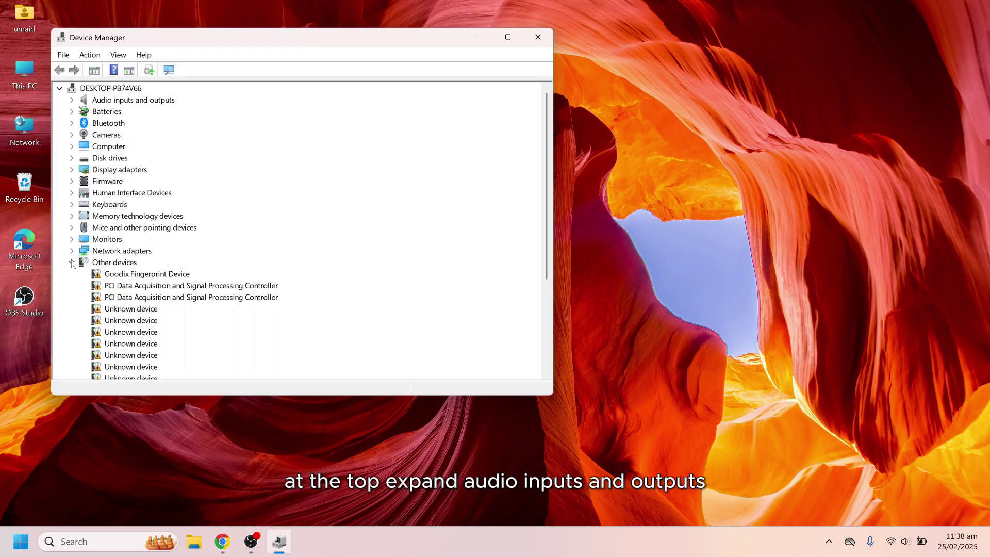
pyautogui.click(72, 100)
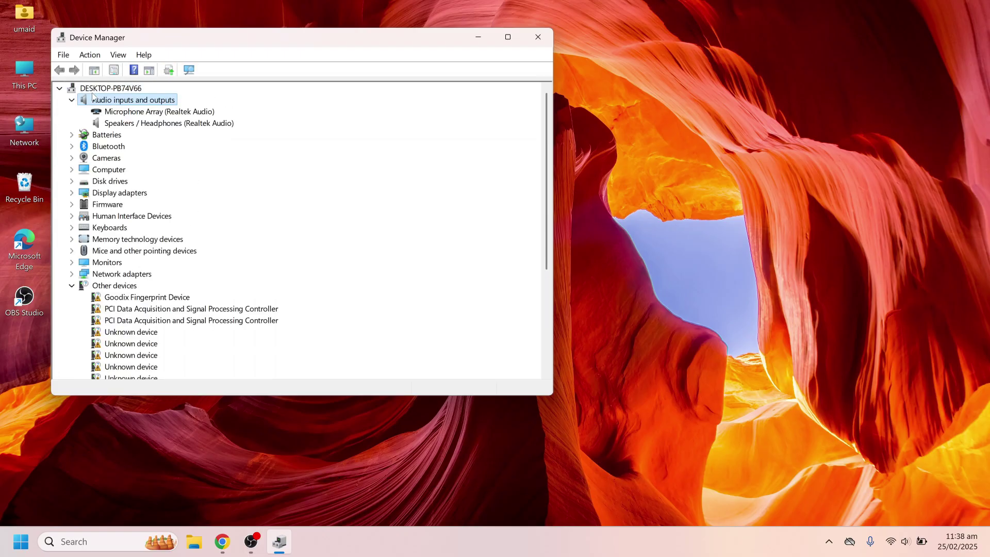
pyautogui.click(128, 124)
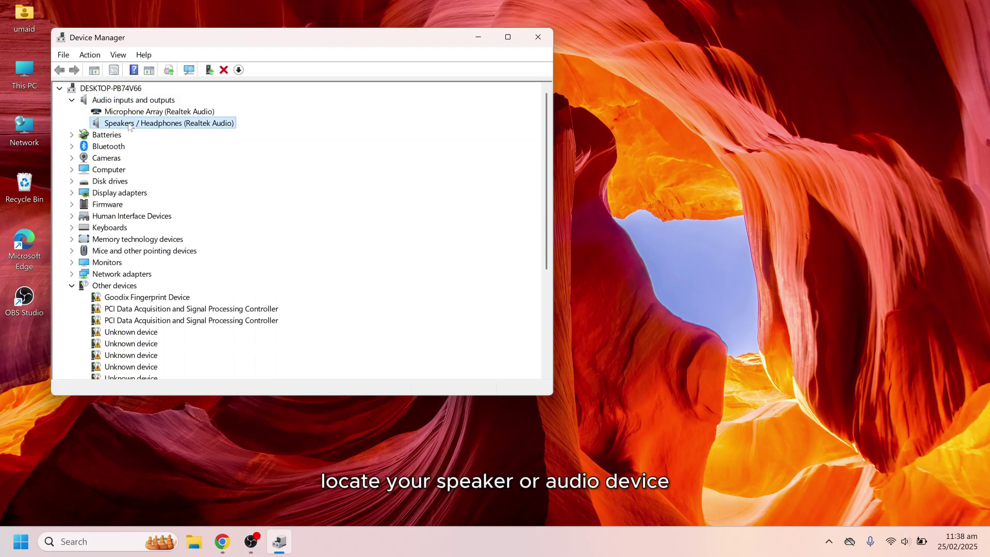
pyautogui.rightClick(156, 128)
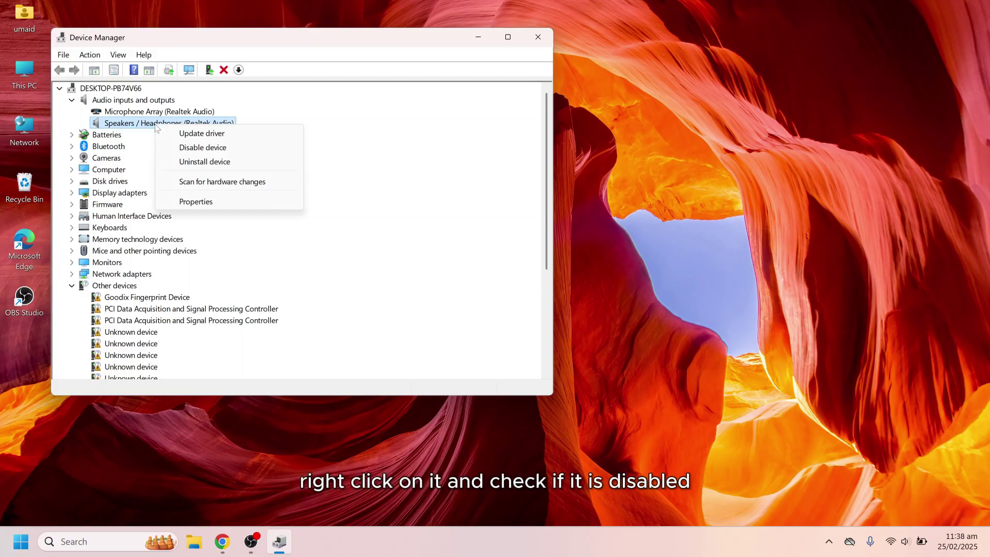
pyautogui.click(211, 139)
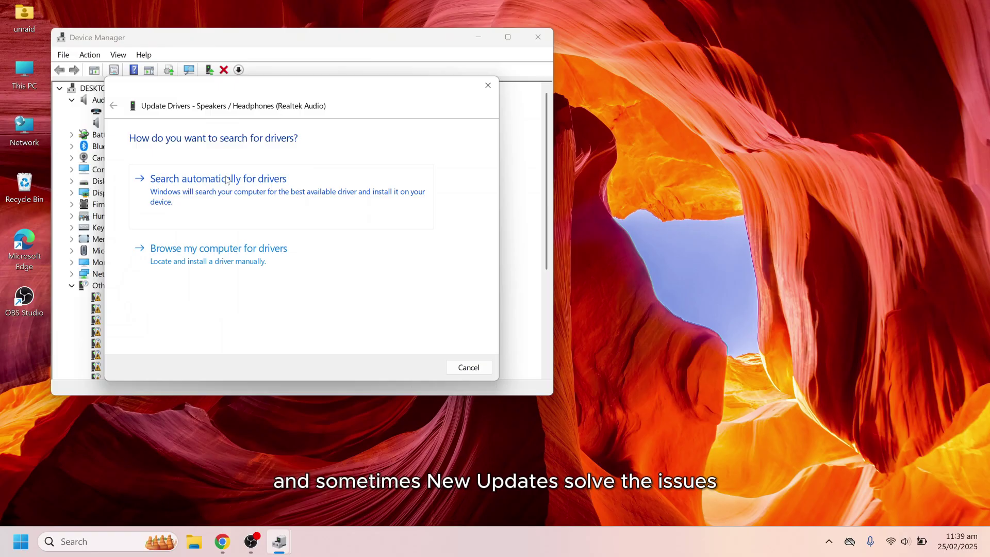
pyautogui.click(227, 180)
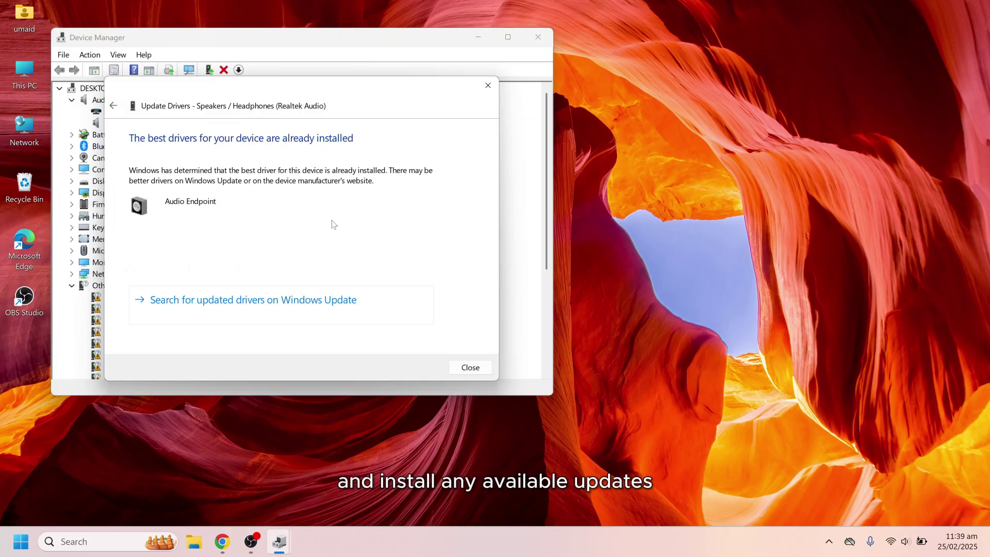
# Step: Search automatically for a newer Realtek Audio driver under Sound, video and game controllers
pyautogui.click(470, 368)
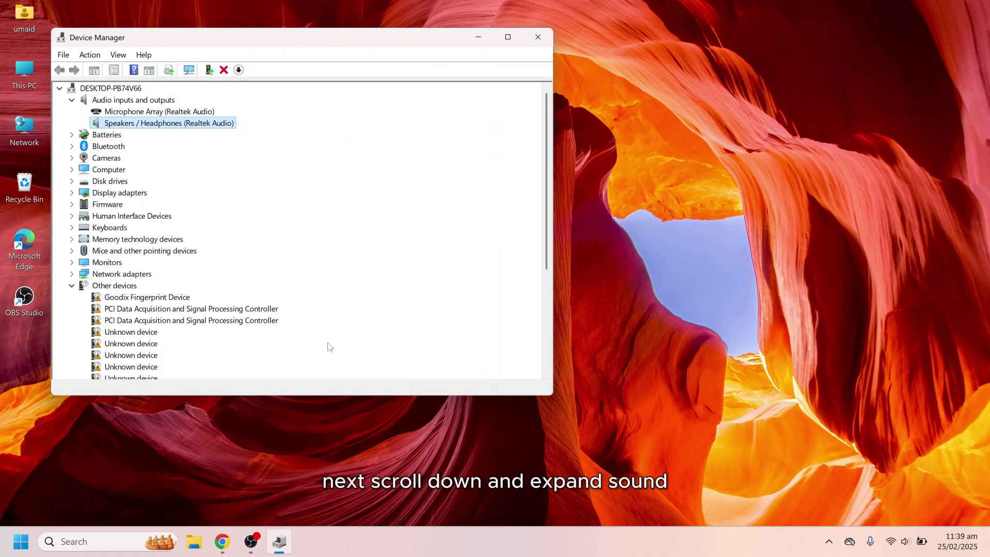
pyautogui.click(73, 287)
pyautogui.scroll(-1, 75, 300)
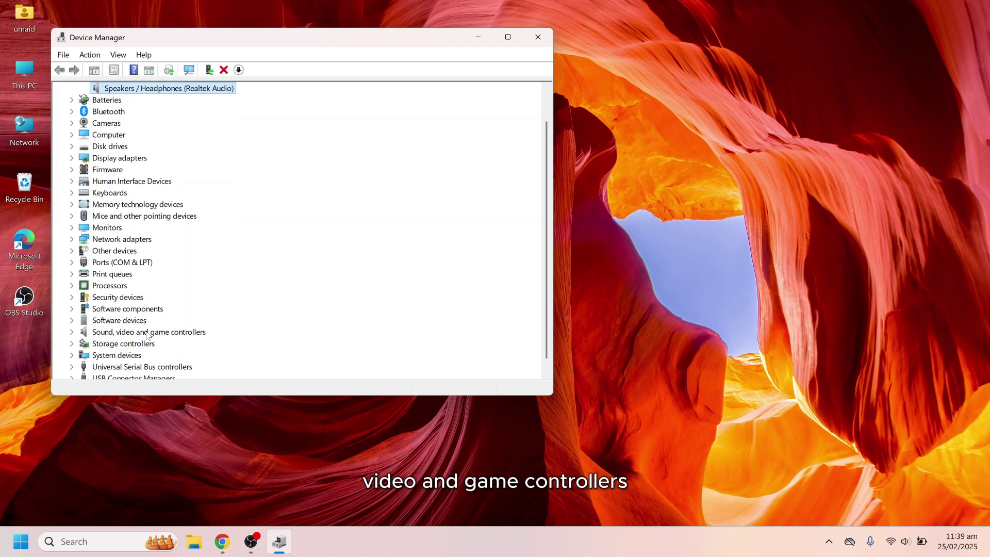
pyautogui.doubleClick(100, 334)
pyautogui.scroll(-1, 194, 304)
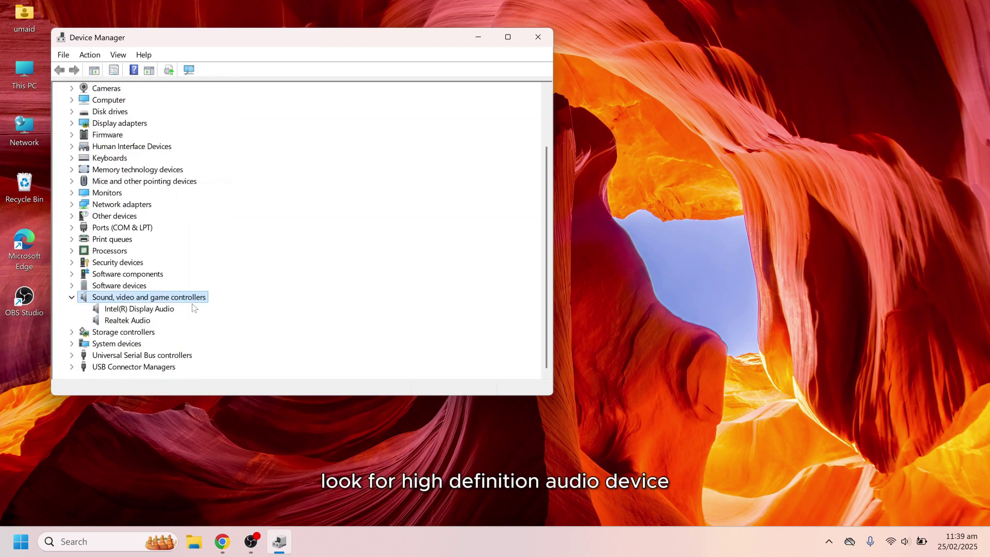
pyautogui.rightClick(123, 323)
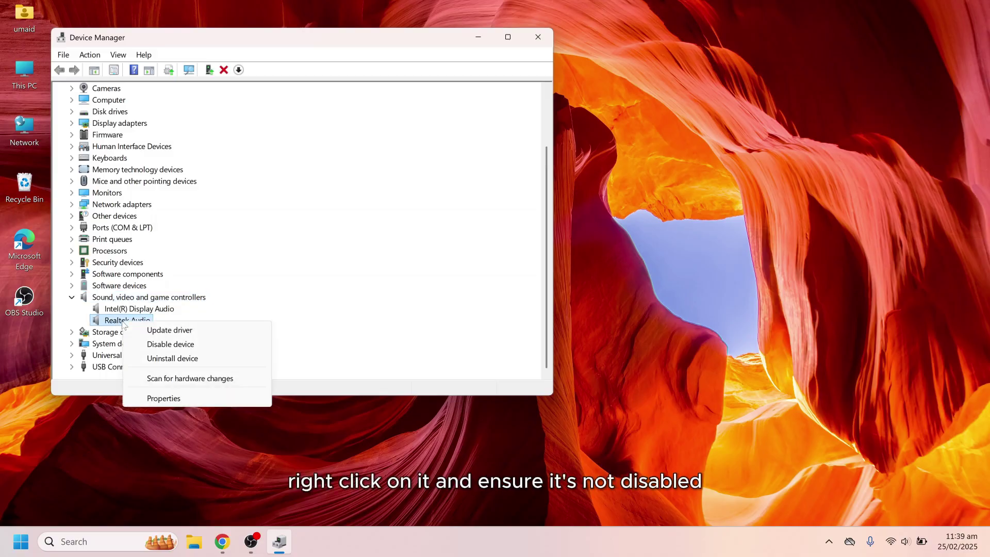
pyautogui.click(169, 330)
pyautogui.click(224, 210)
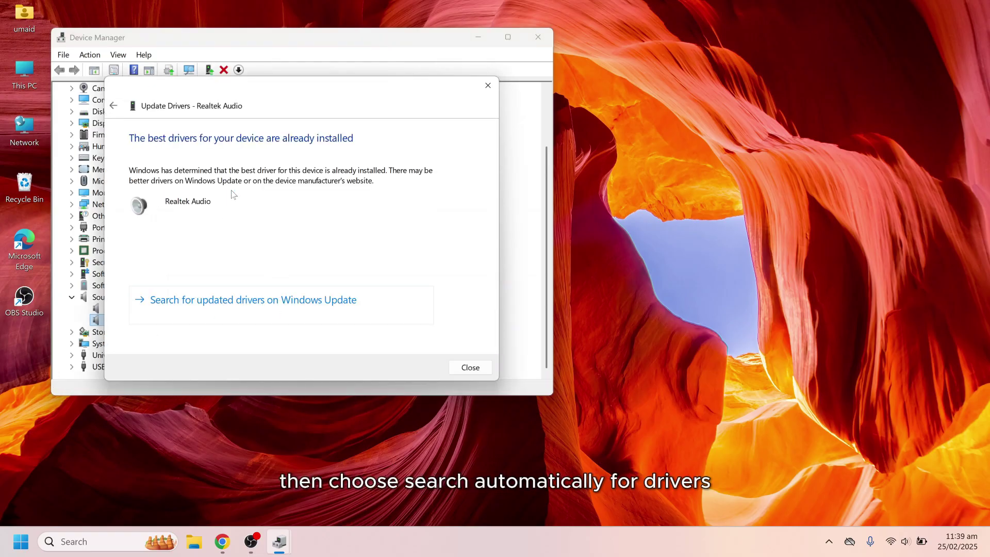
pyautogui.click(452, 366)
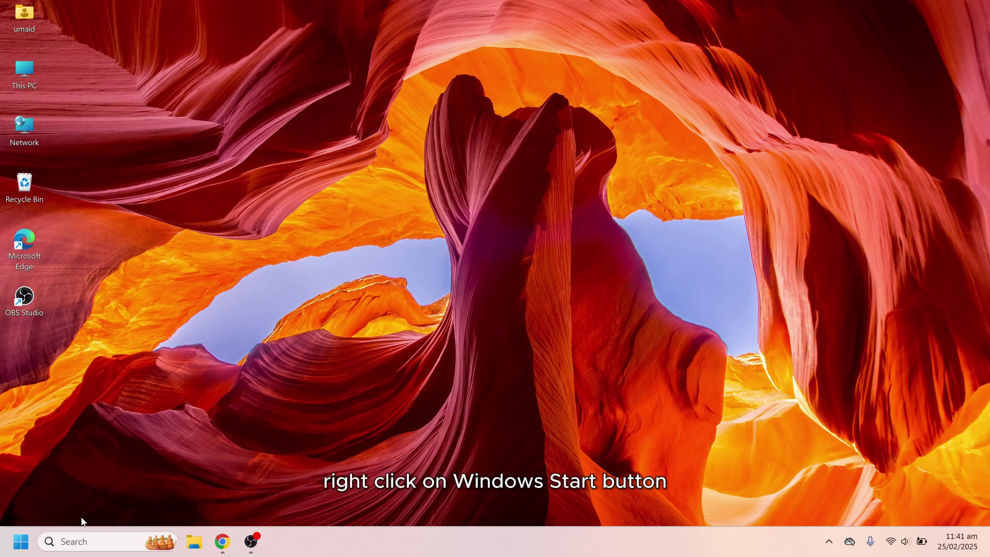
# Step: Go to Settings > System > Sound and scroll down to More sound settings
pyautogui.rightClick(20, 541)
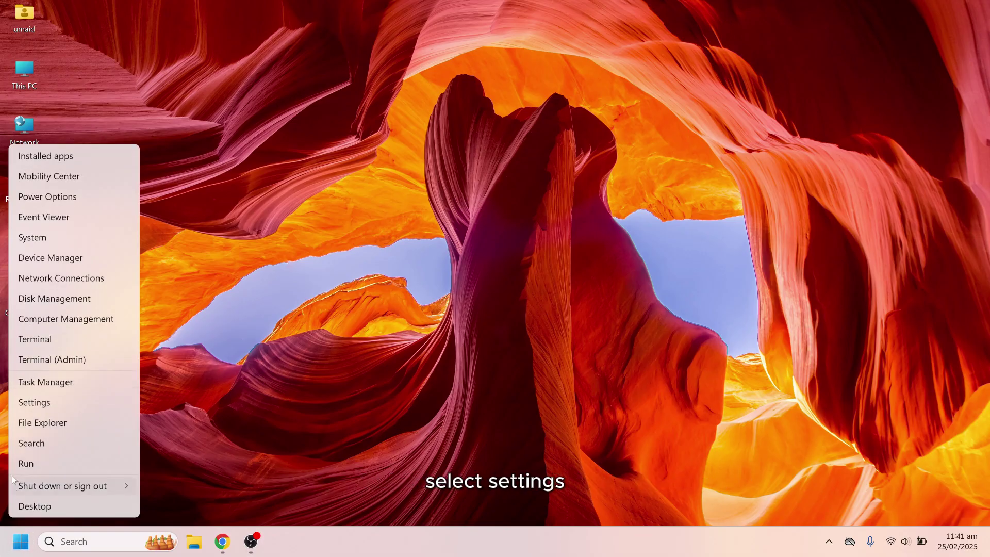
pyautogui.click(54, 399)
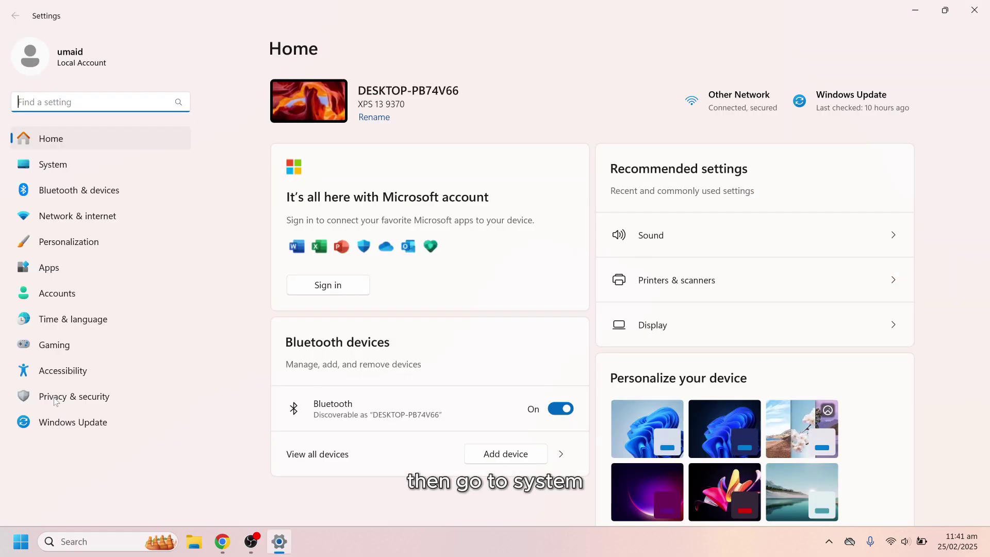
pyautogui.click(59, 171)
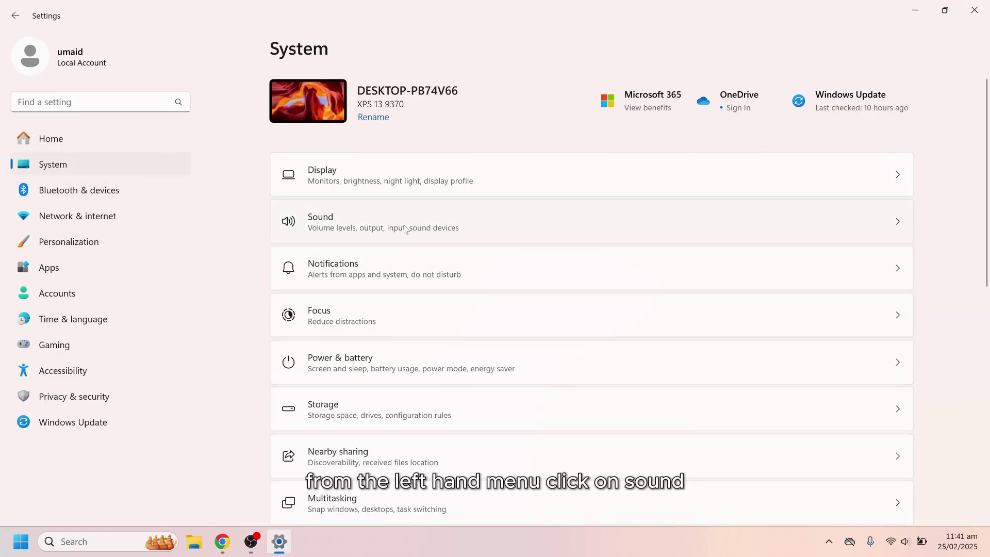
pyautogui.click(572, 230)
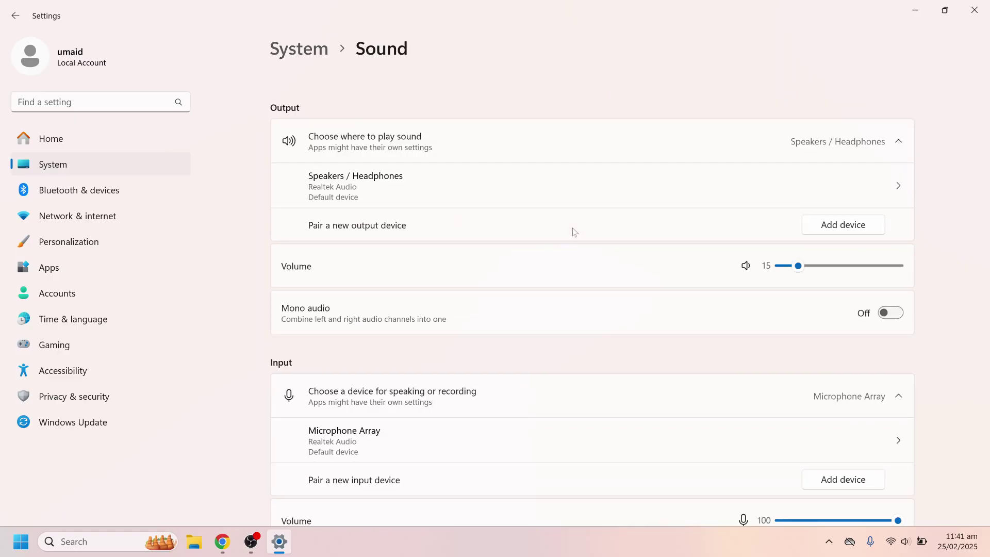
pyautogui.scroll(-4, 574, 232)
pyautogui.scroll(-5, 574, 231)
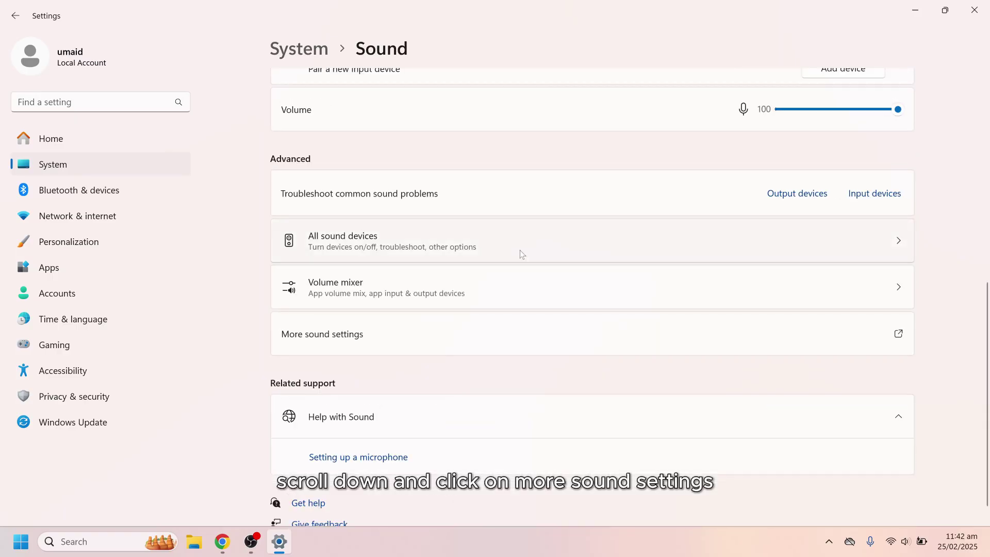
# Step: In More sound settings, open Properties for the Speakers / Headphones playback device
pyautogui.click(346, 340)
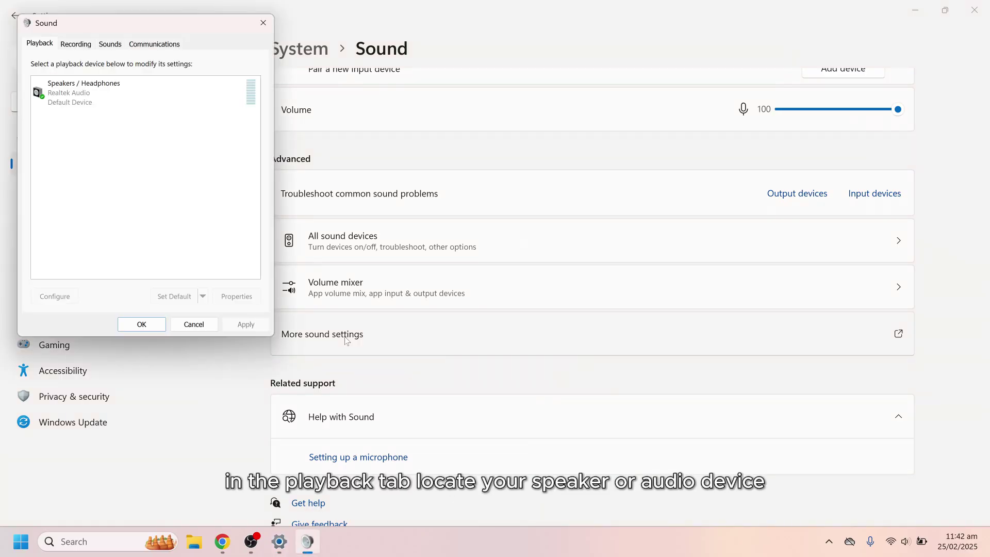
pyautogui.click(87, 106)
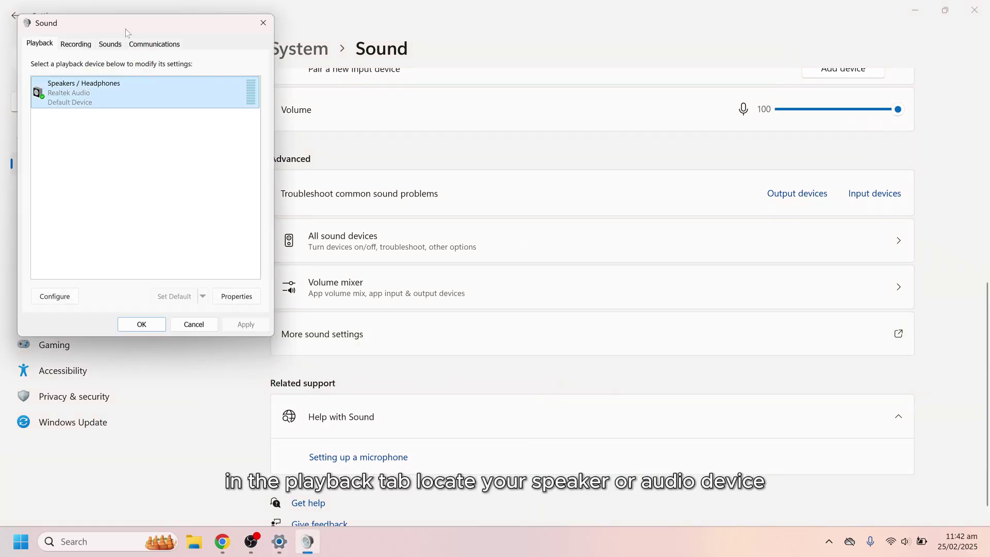
pyautogui.moveTo(125, 29); pyautogui.dragTo(426, 115)
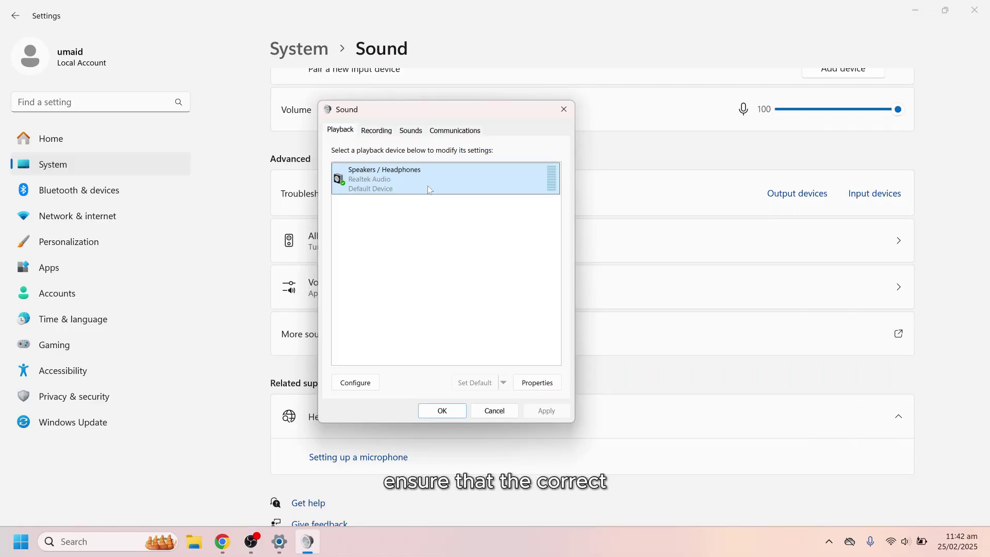
pyautogui.rightClick(349, 192)
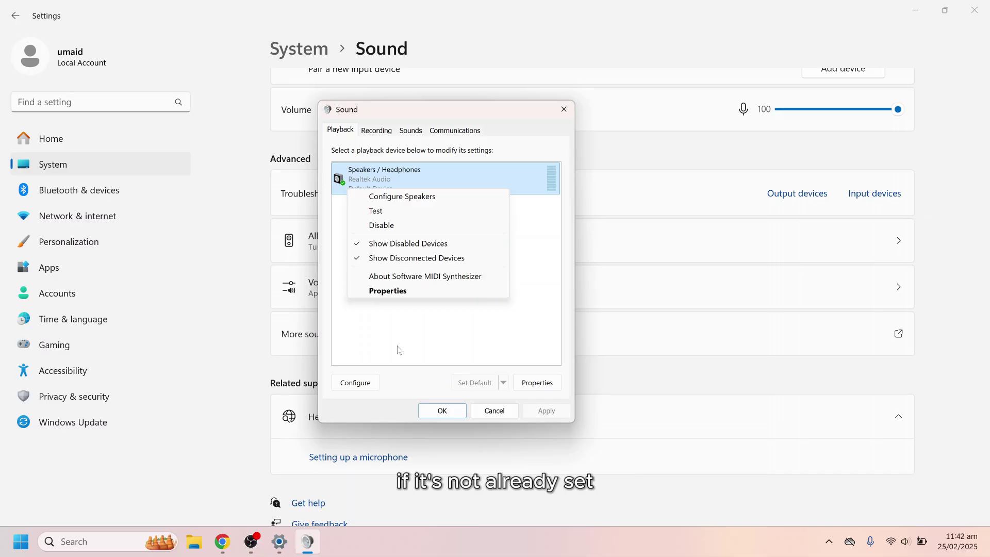
pyautogui.click(387, 291)
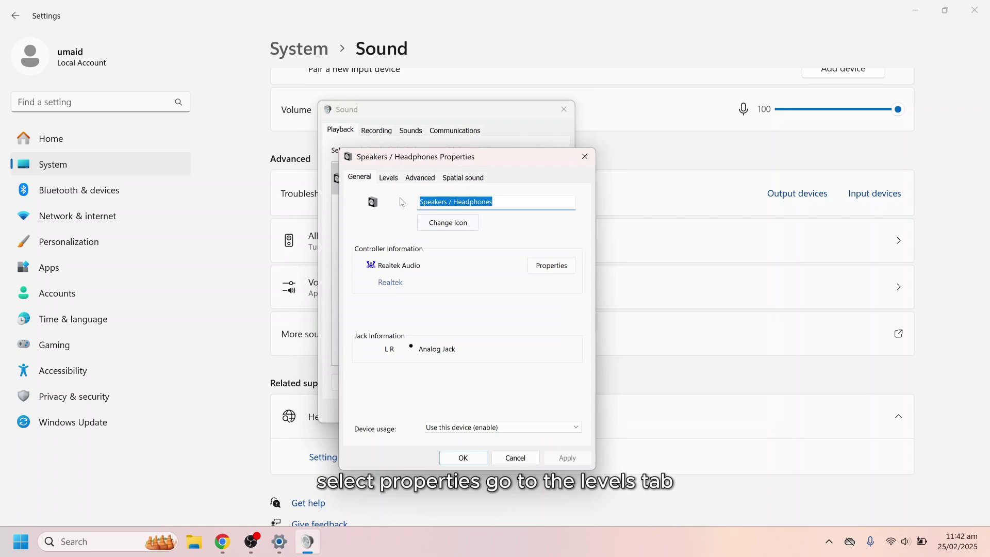
# Step: Raise the speaker level to 66 and play a test sound from the Advanced tab
pyautogui.click(398, 181)
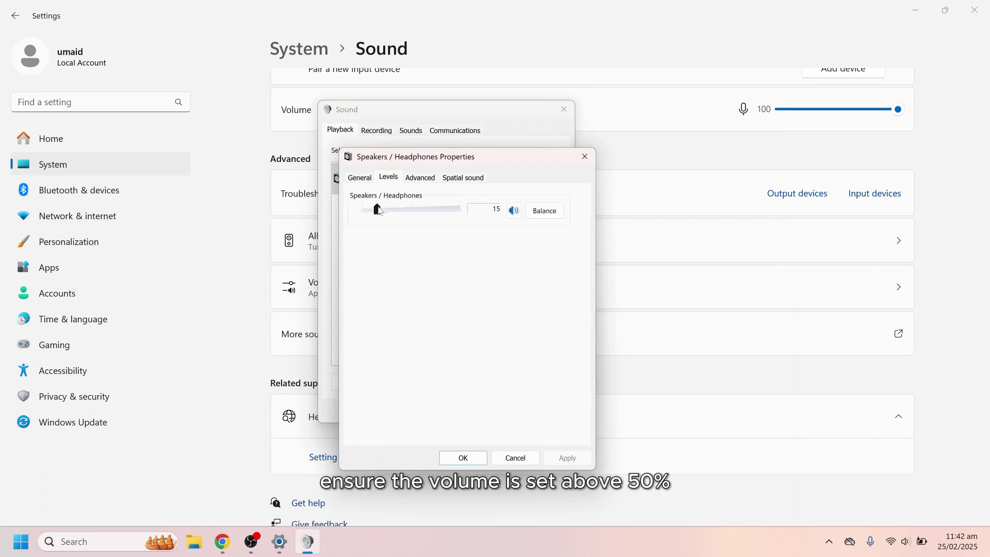
pyautogui.moveTo(379, 210); pyautogui.dragTo(429, 212)
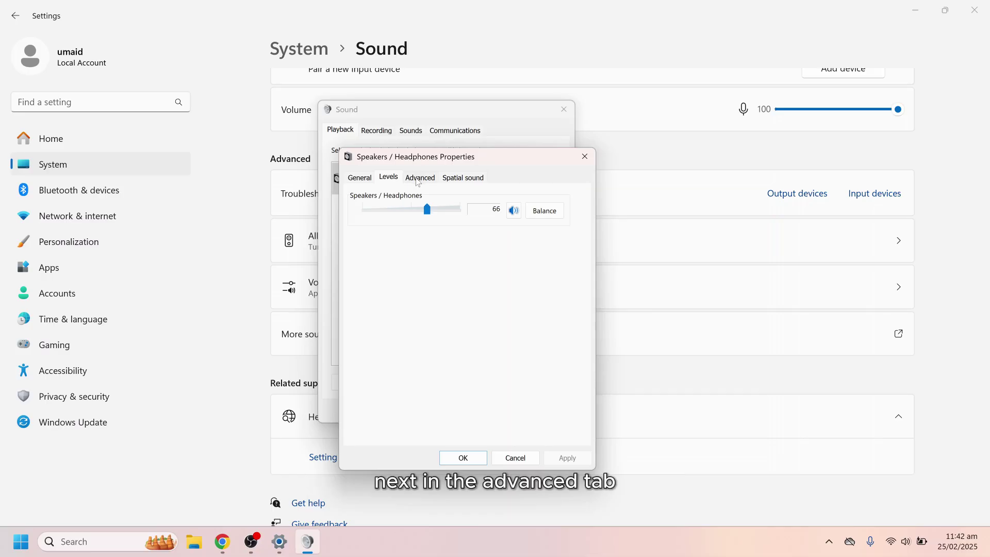
pyautogui.click(419, 181)
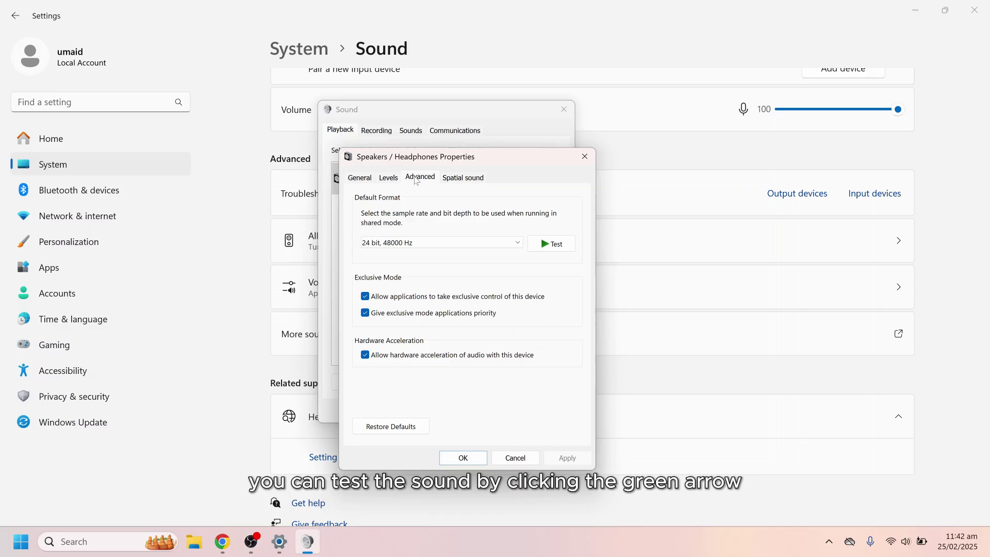
pyautogui.click(543, 247)
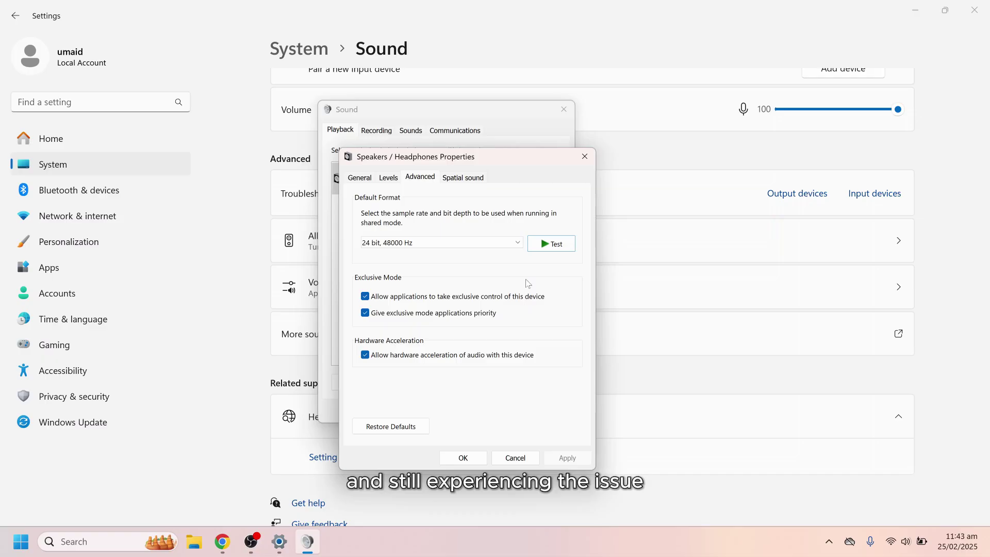
# Step: Confirm the speaker properties and Sound dialog with OK, then close the Settings window
pyautogui.click(464, 459)
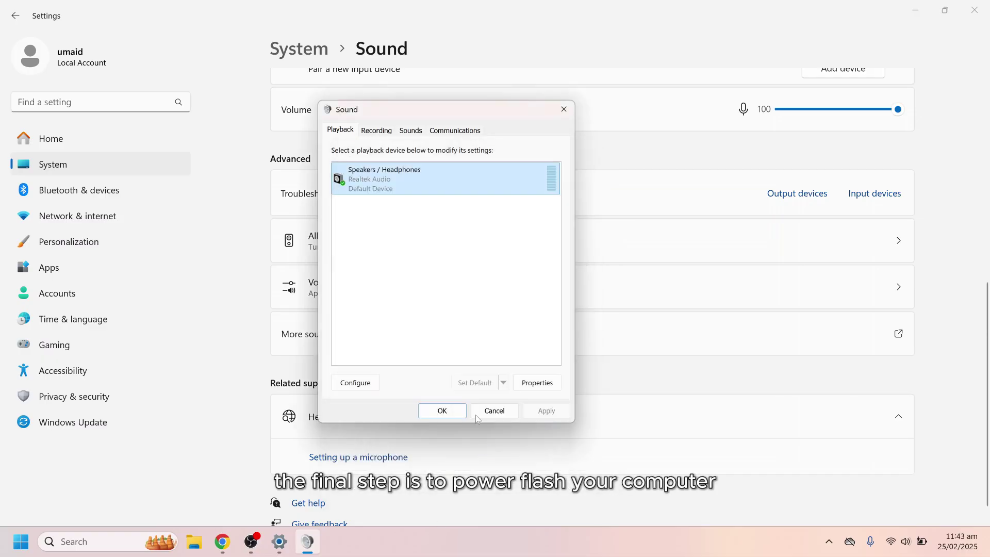
pyautogui.click(437, 419)
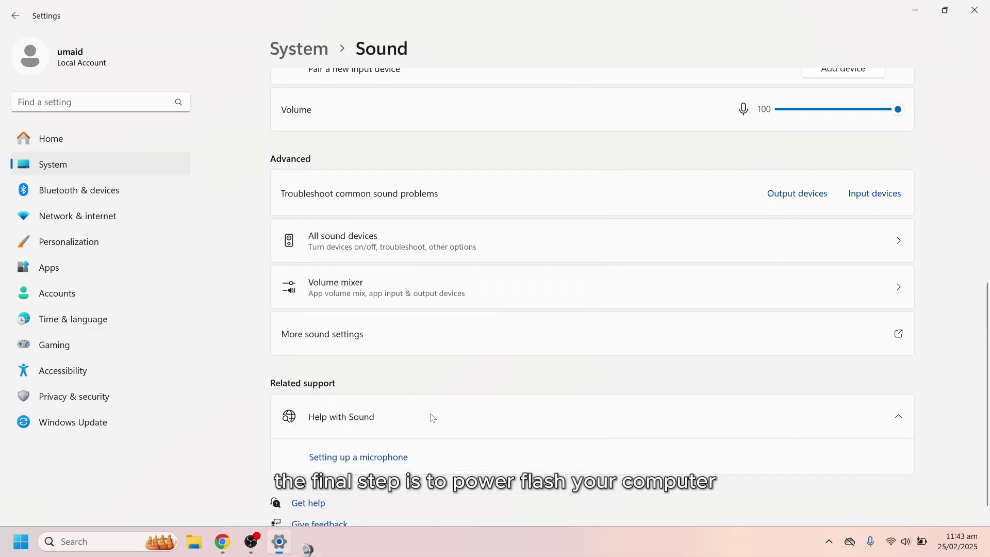
pyautogui.click(958, 6)
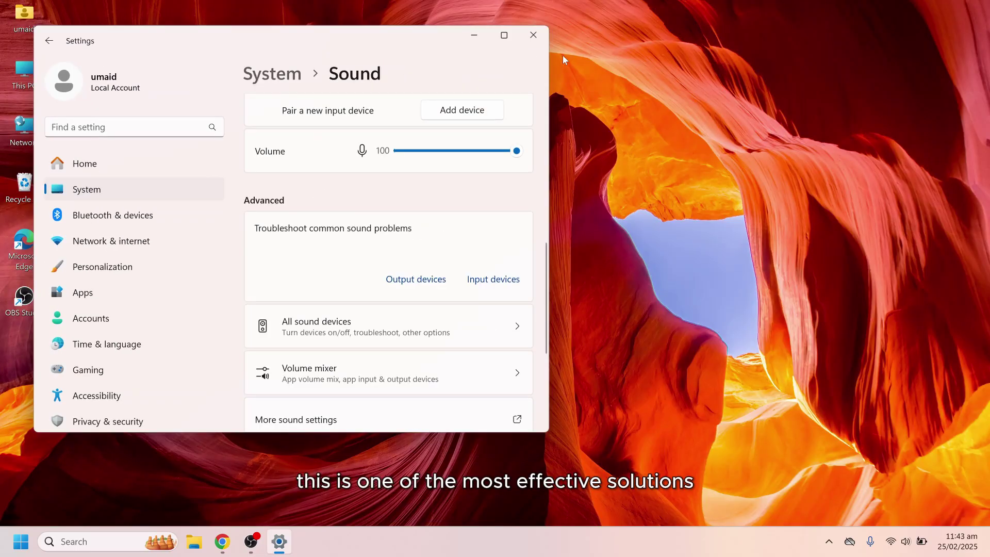
pyautogui.click(533, 33)
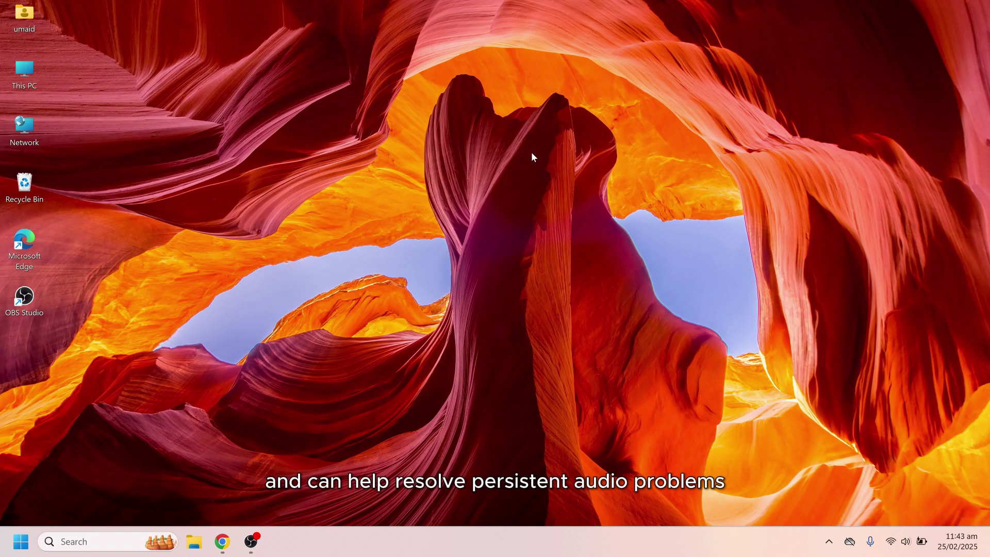